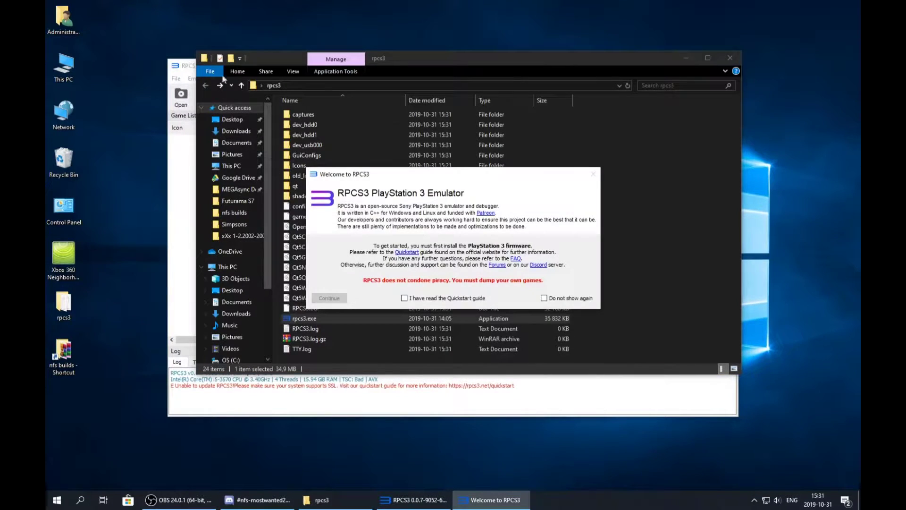
- Acknowledge having read the Quickstart guide and install the PS3 firmware from the PS3UPDAT.PUP file in Downloads
left_click(404, 298)
left_click(329, 298)
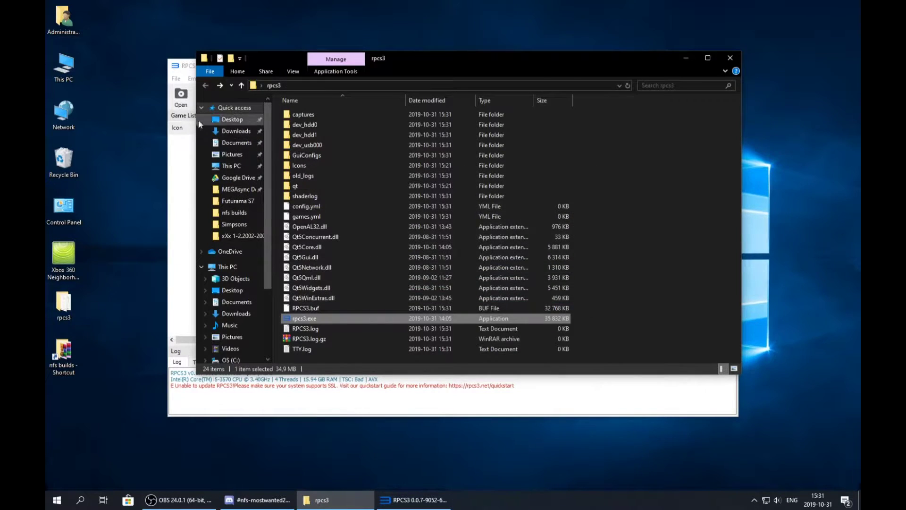
left_click(184, 118)
left_click(175, 79)
left_click(205, 152)
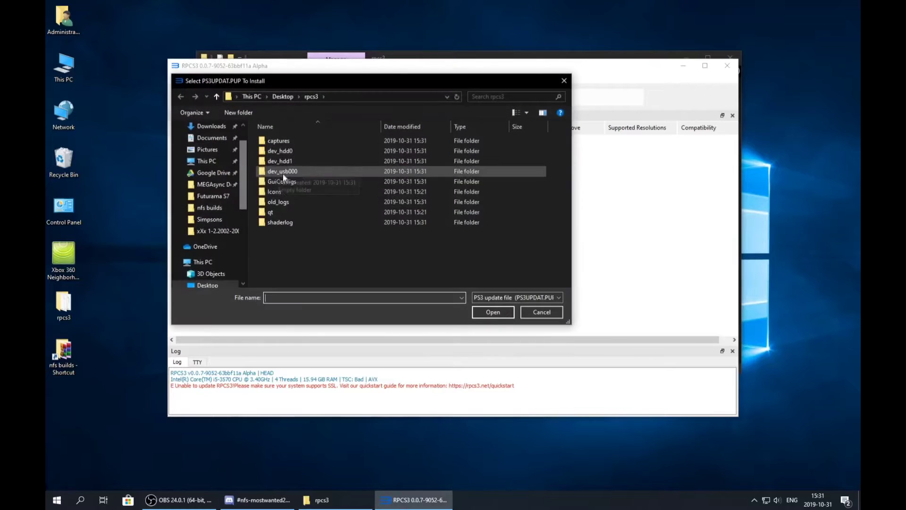
left_click(211, 126)
double_click(263, 154)
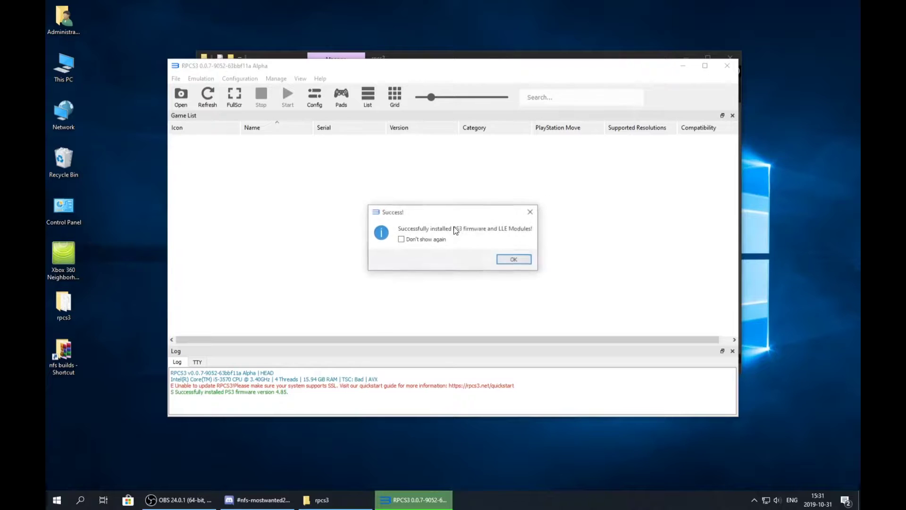
left_click(526, 263)
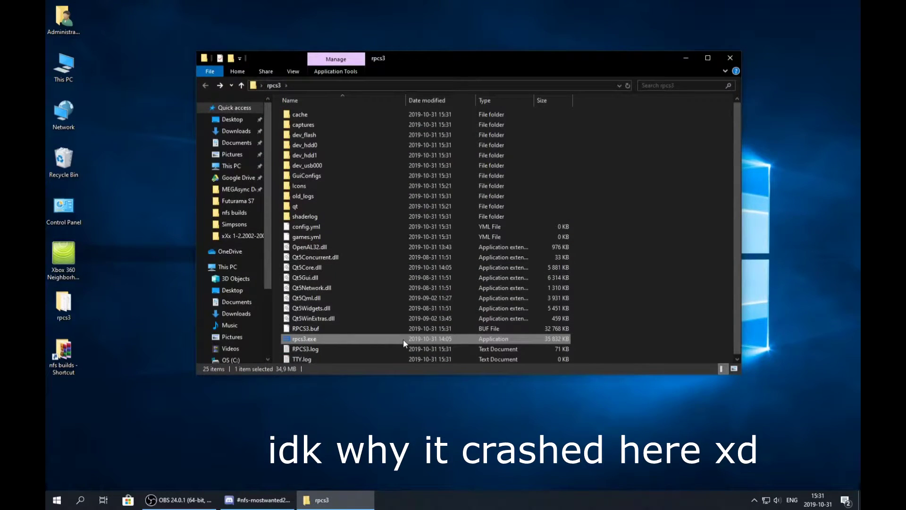
- Relaunch rpcs3.exe and install the PS3 launcher PKG from the nfs builds folder, disabling the success message for future installs
double_click(403, 338)
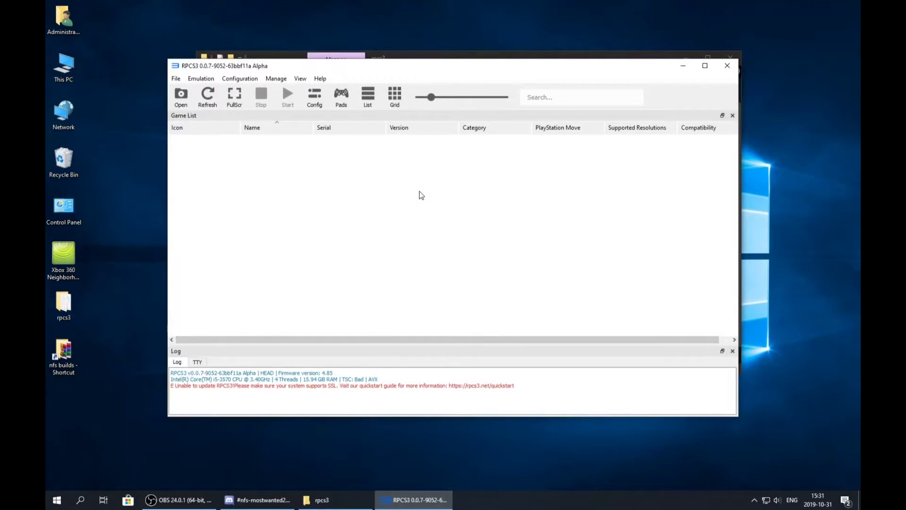
left_click(177, 79)
left_click(198, 144)
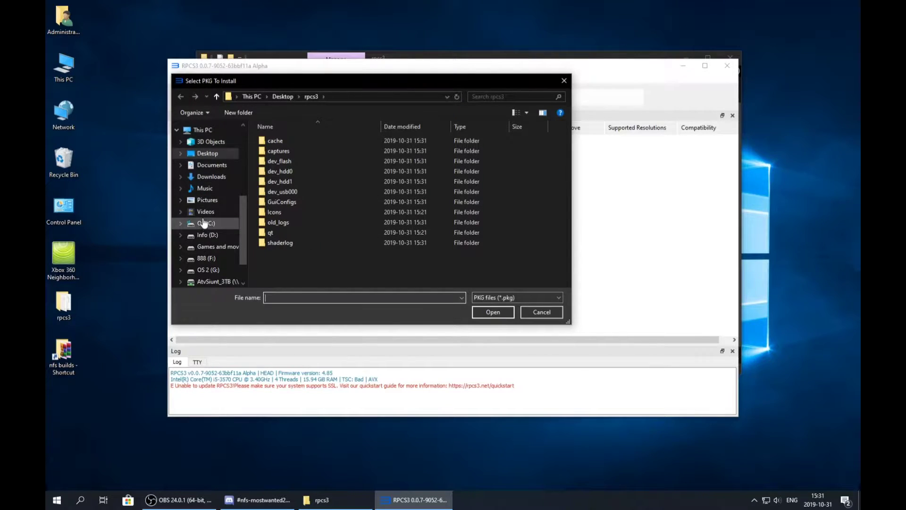
left_click(202, 153)
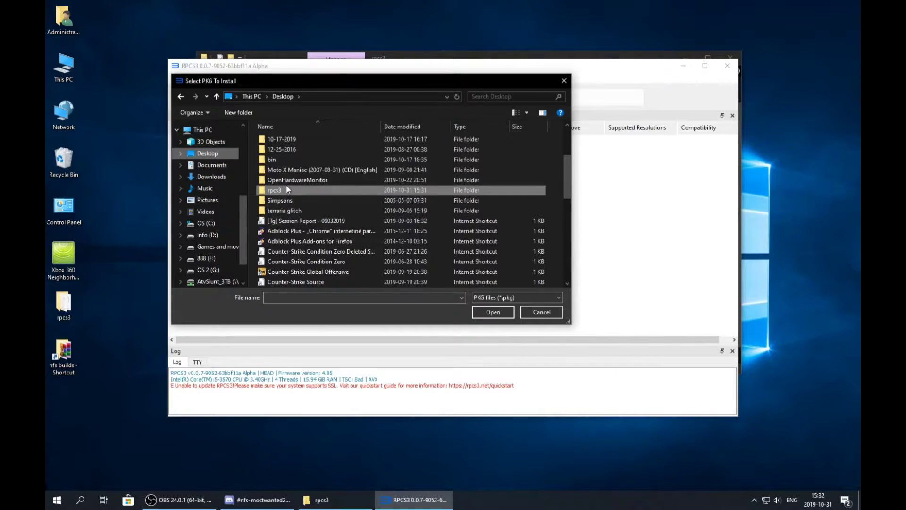
scroll(286, 185, "down", 6)
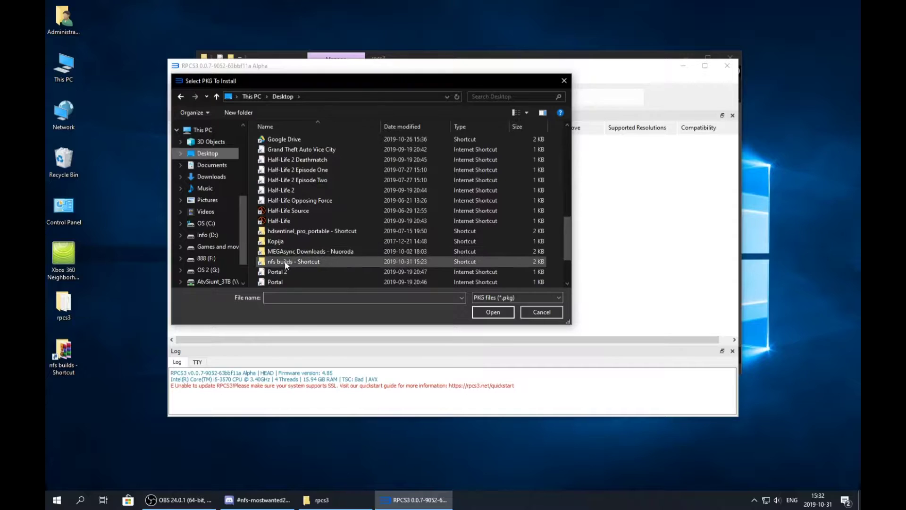
double_click(284, 258)
double_click(284, 140)
double_click(284, 140)
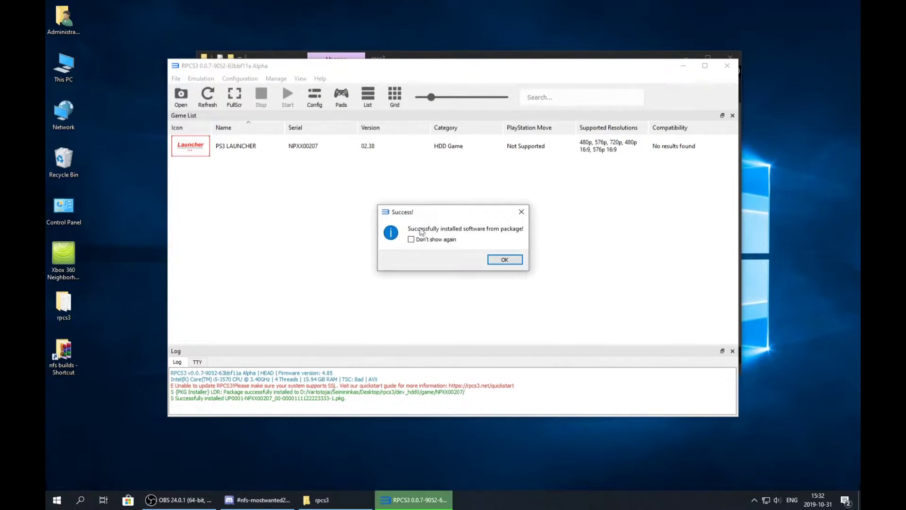
left_click(419, 241)
left_click(505, 260)
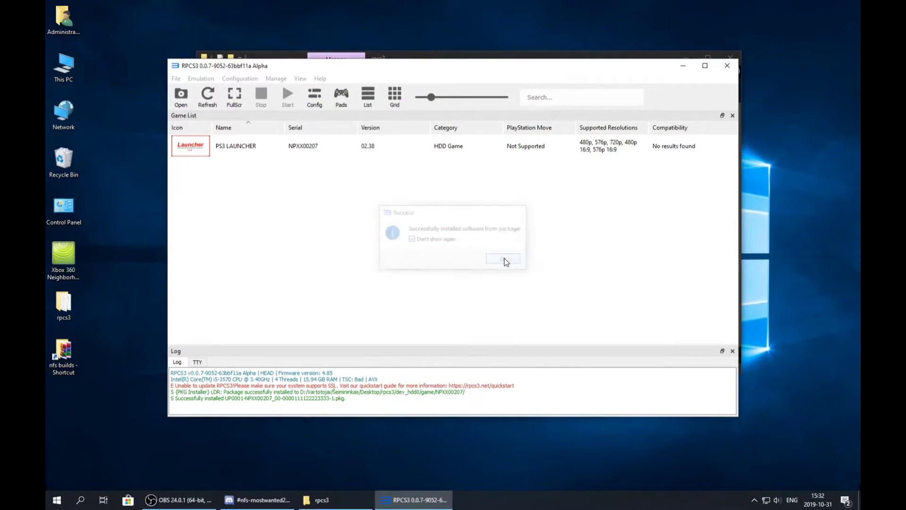
- Set Player 1's gamepad handler to XInput and save the gamepad settings
left_click(314, 151)
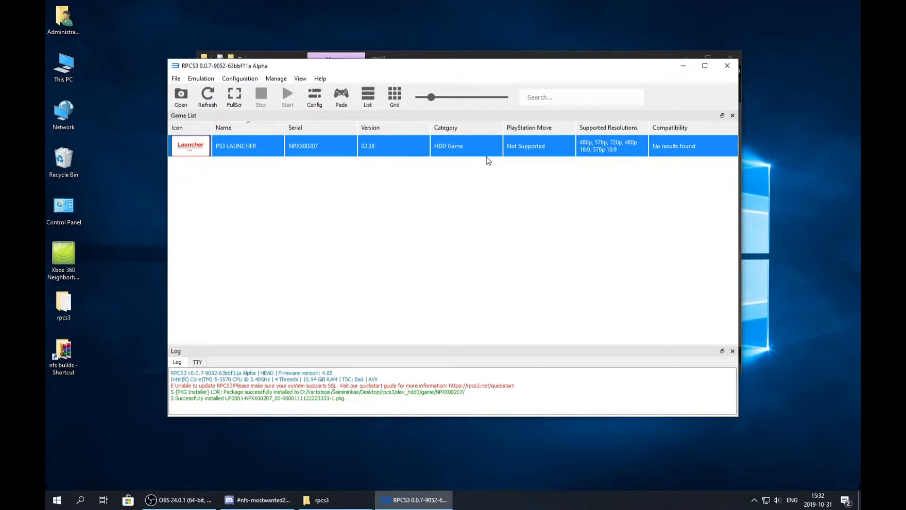
left_click(341, 96)
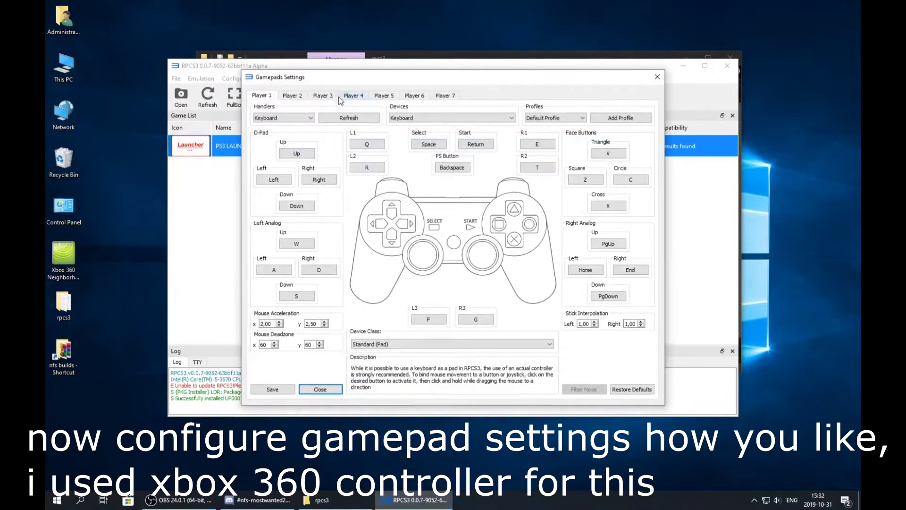
left_click(276, 118)
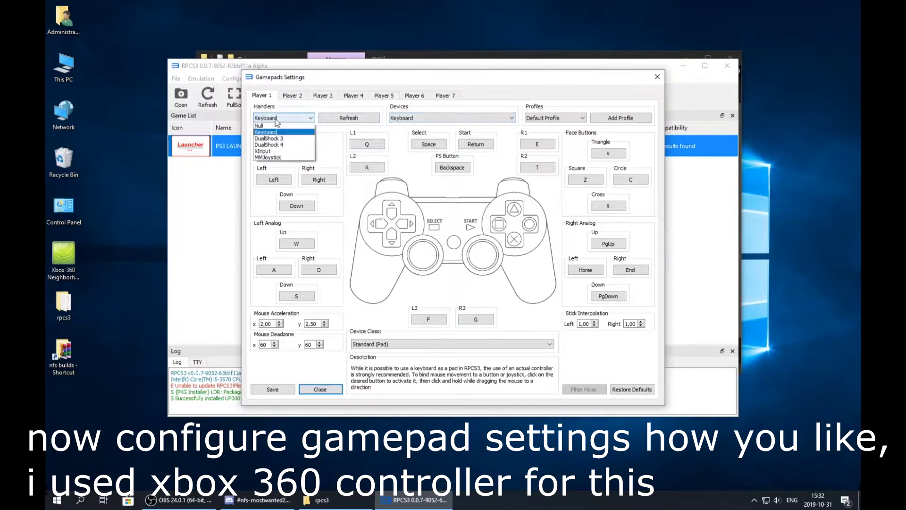
left_click(273, 151)
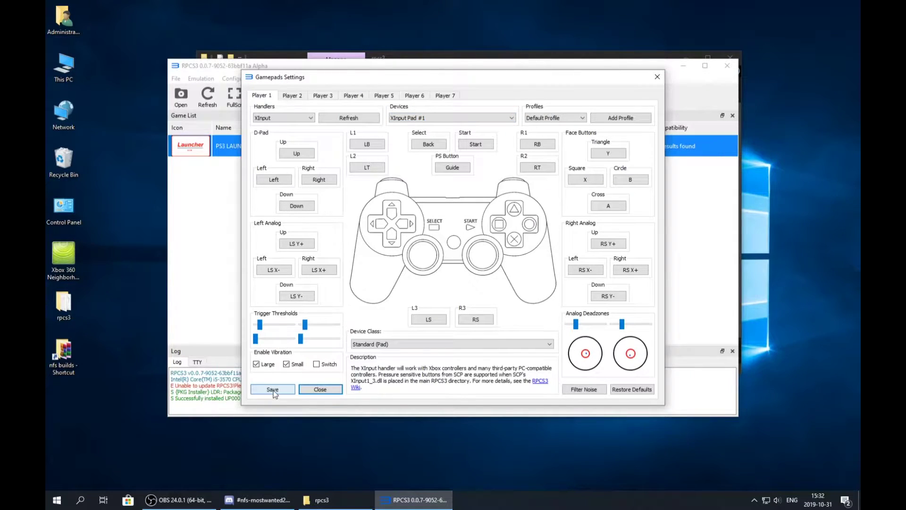
left_click(273, 390)
- In the GPU settings, enable Write Color Buffers, Stretch To Display Area, Disable Vertex Cache, Multithreaded RSX and Disable Async Shader Compiler
left_click(276, 79)
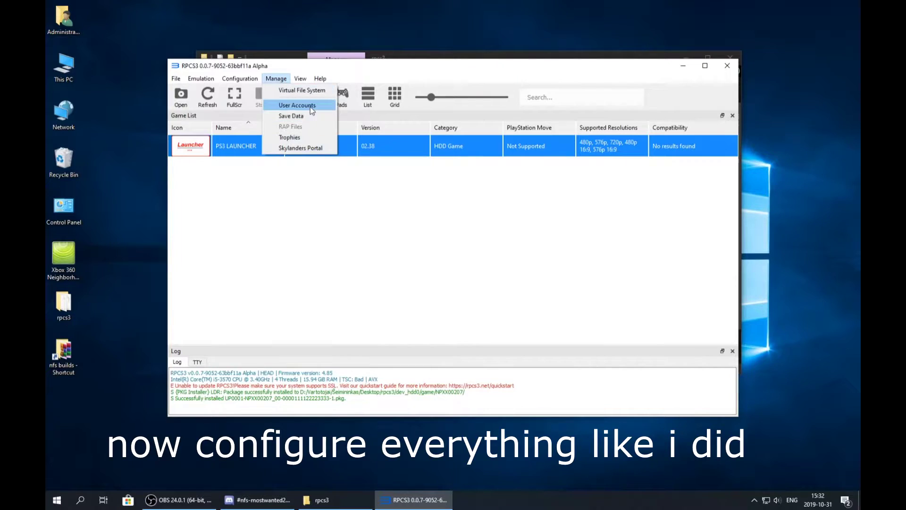
mouse_move(245, 80)
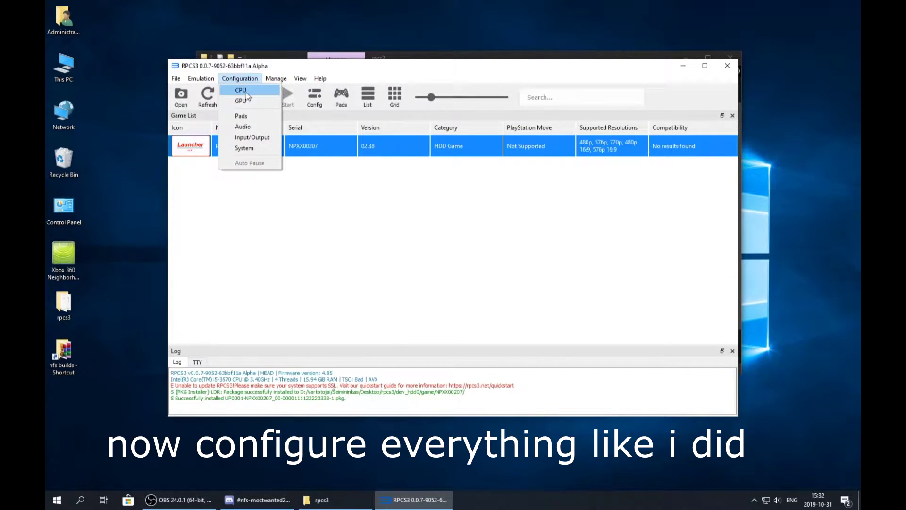
left_click(245, 92)
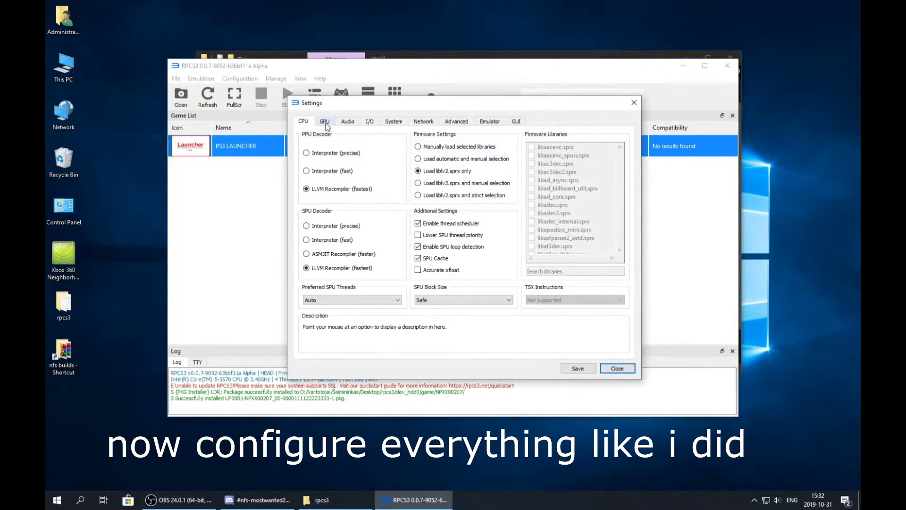
left_click(325, 121)
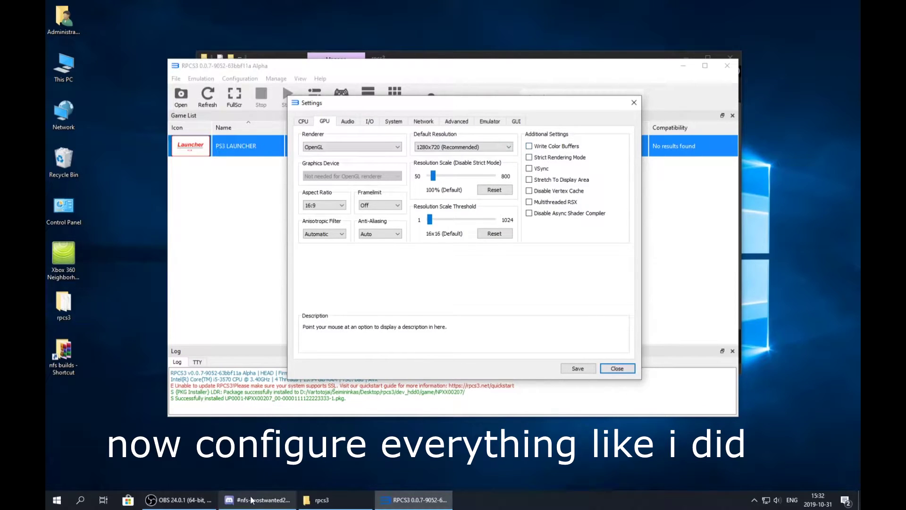
left_click(550, 148)
left_click(542, 179)
left_click(537, 191)
left_click(538, 202)
left_click(539, 212)
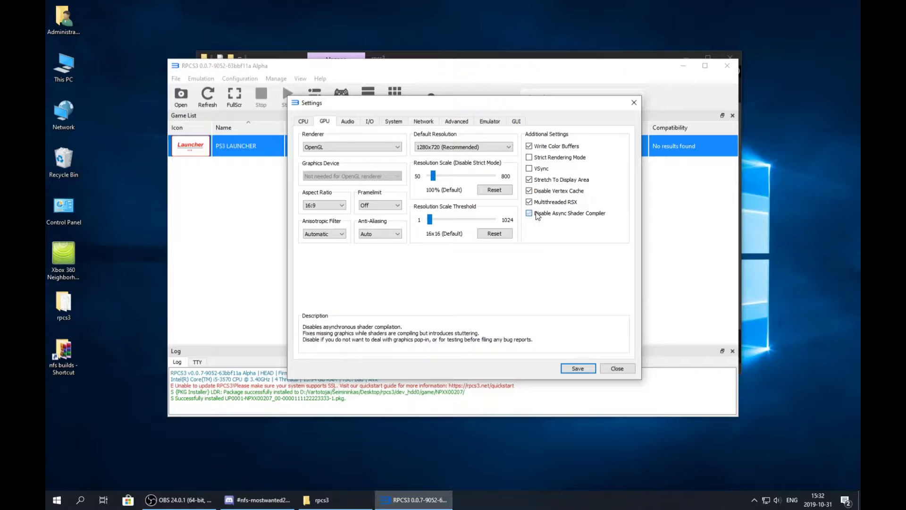
- Set the renderer to Vulkan with the Radeon RX 580 Series as graphics device
left_click(373, 147)
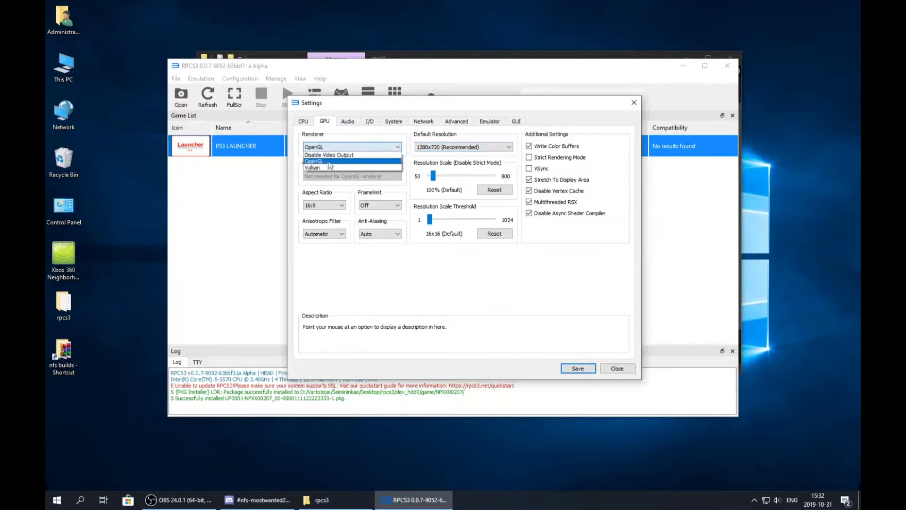
left_click(322, 168)
left_click(340, 176)
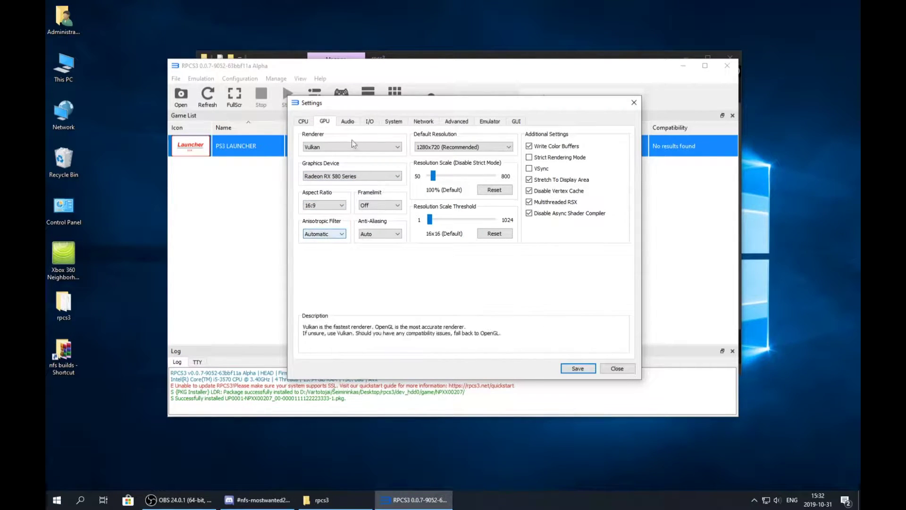
- Set the keyboard handler to Basic in the I/O settings
left_click(348, 121)
left_click(369, 121)
left_click(347, 147)
left_click(349, 162)
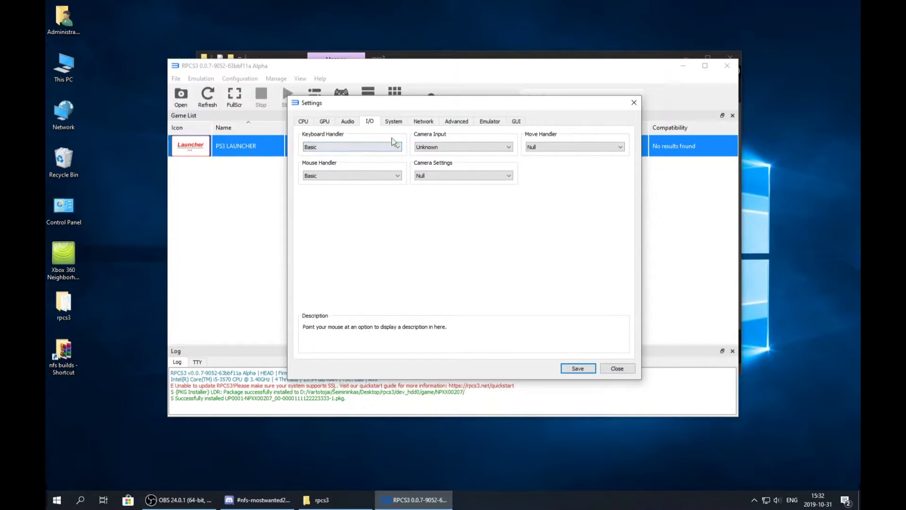
- Check the System, Network, Advanced, Emulator and GUI settings and save the configuration
left_click(393, 122)
left_click(432, 124)
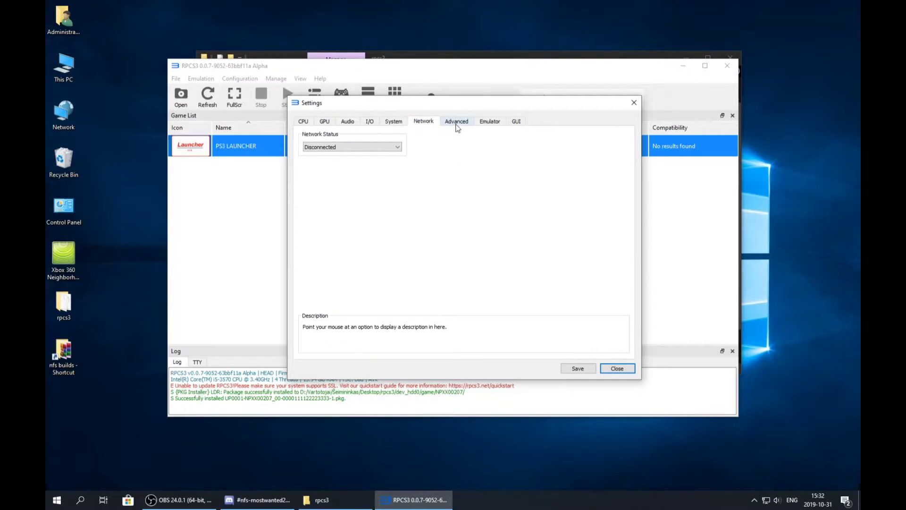
left_click(457, 124)
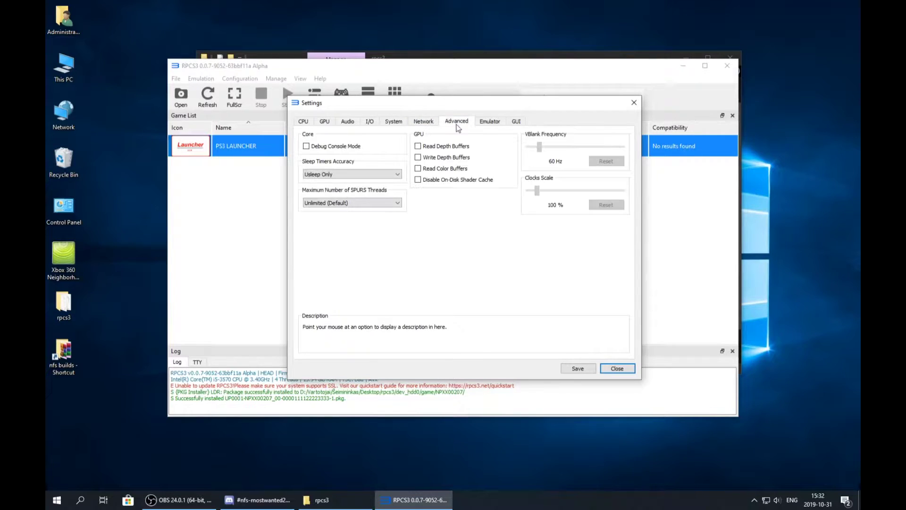
left_click(490, 123)
left_click(515, 124)
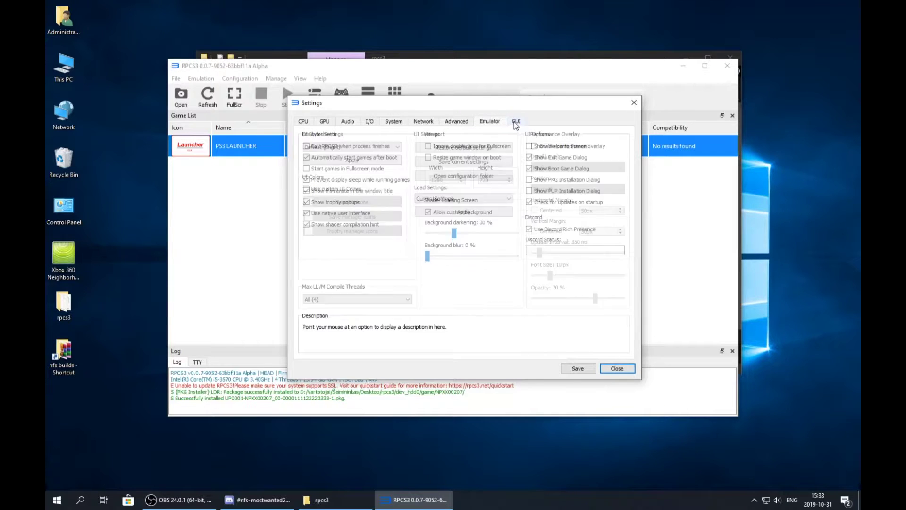
left_click(578, 369)
- Open the dev_hdd0\game folder inside the rpcs3 directory in File Explorer
left_click(432, 56)
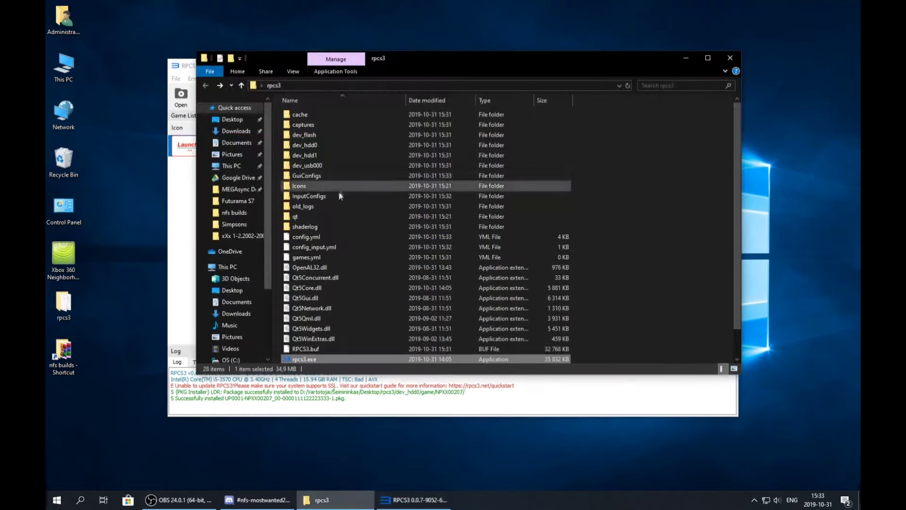
double_click(319, 146)
double_click(304, 124)
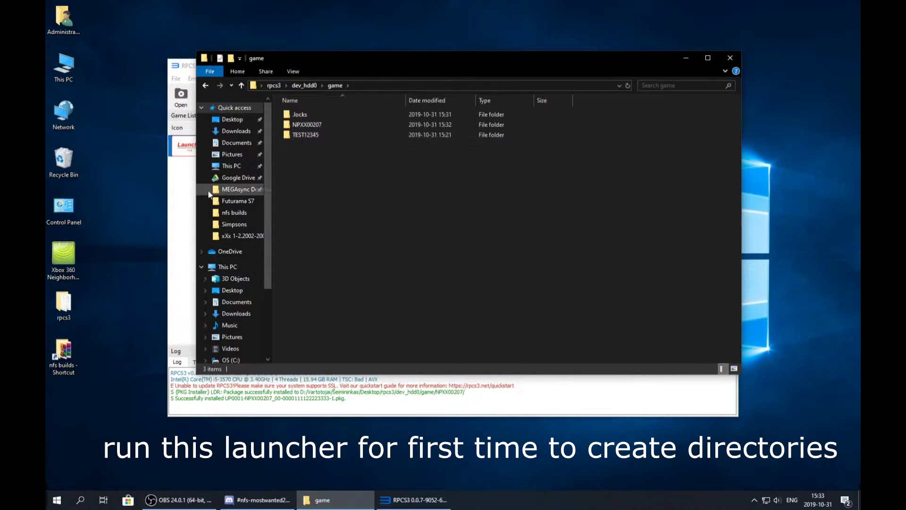
- Switch back to RPCS3 and boot PS3 LAUNCHER from the game list
left_click(186, 188)
left_click(238, 142)
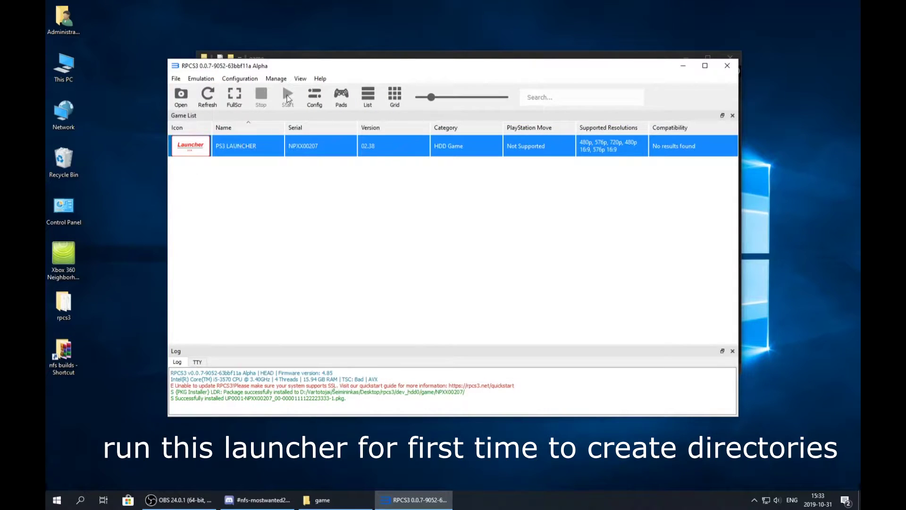
double_click(231, 151)
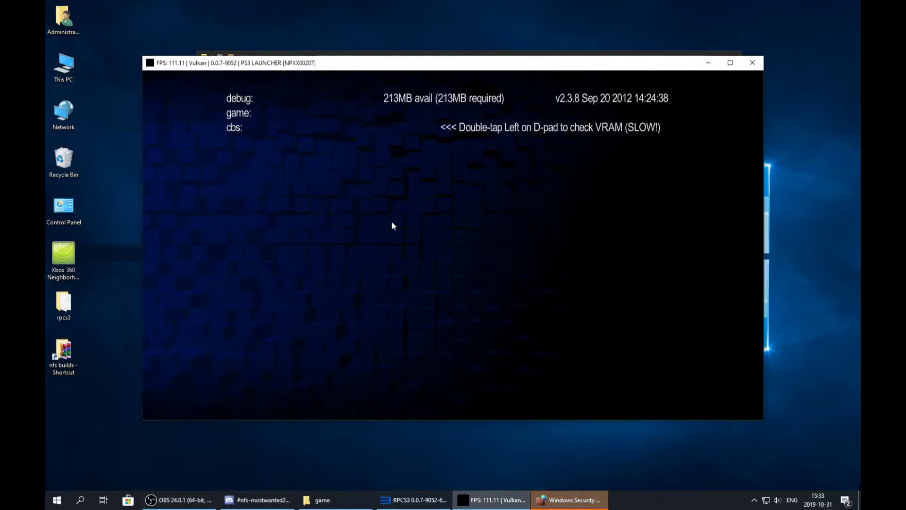
- Exit the running PS3 launcher and allow rpcs3.exe through the firewall on public networks
left_click(753, 64)
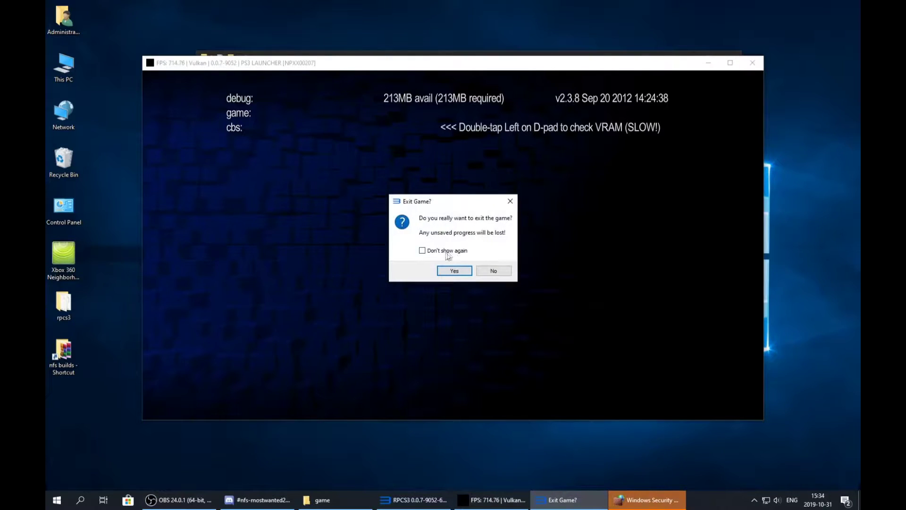
left_click(454, 271)
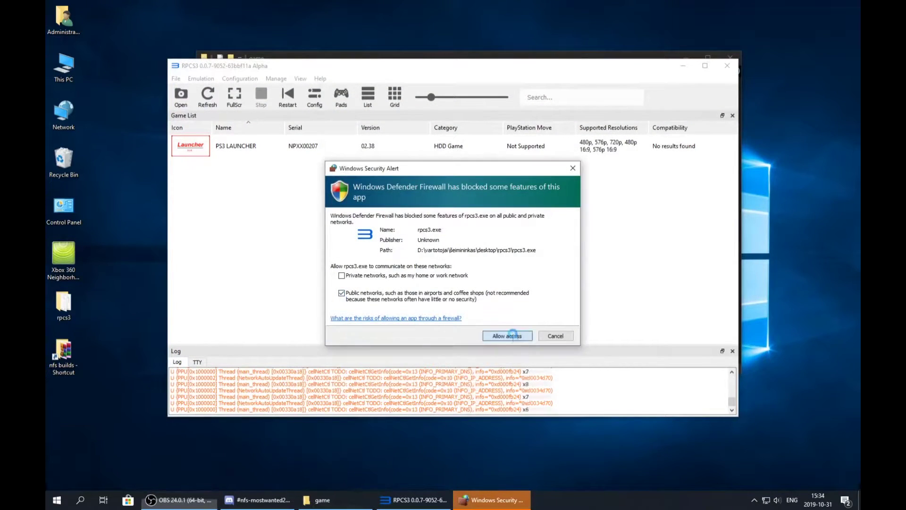
left_click(506, 336)
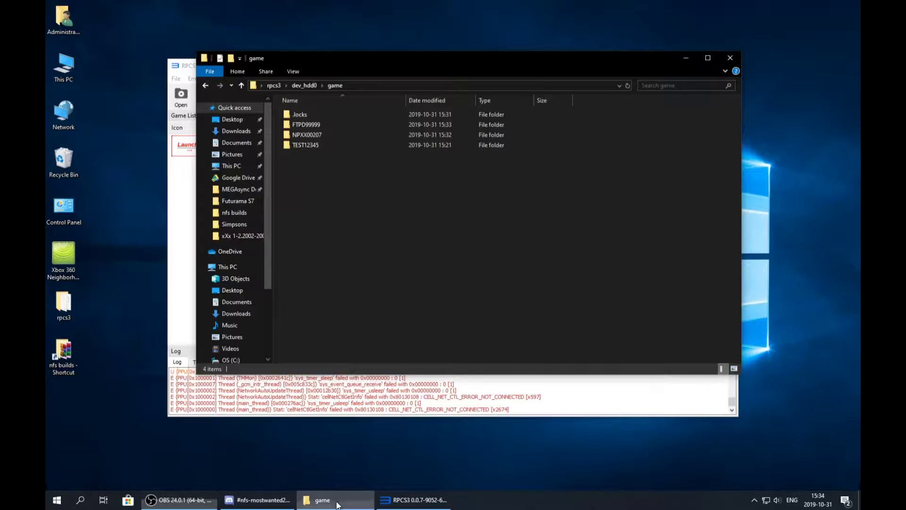
- Open the USRDIR folder inside the FTPD99999 game directory
left_click(312, 126)
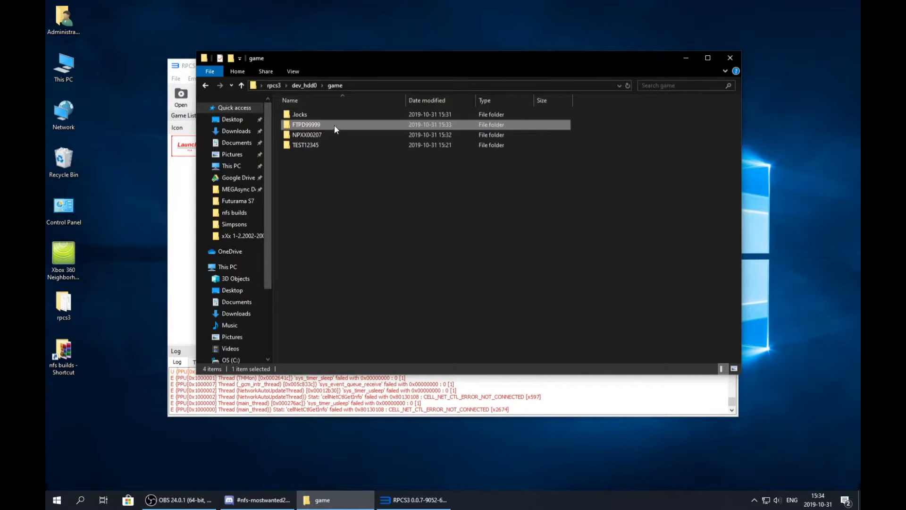
double_click(334, 125)
double_click(325, 114)
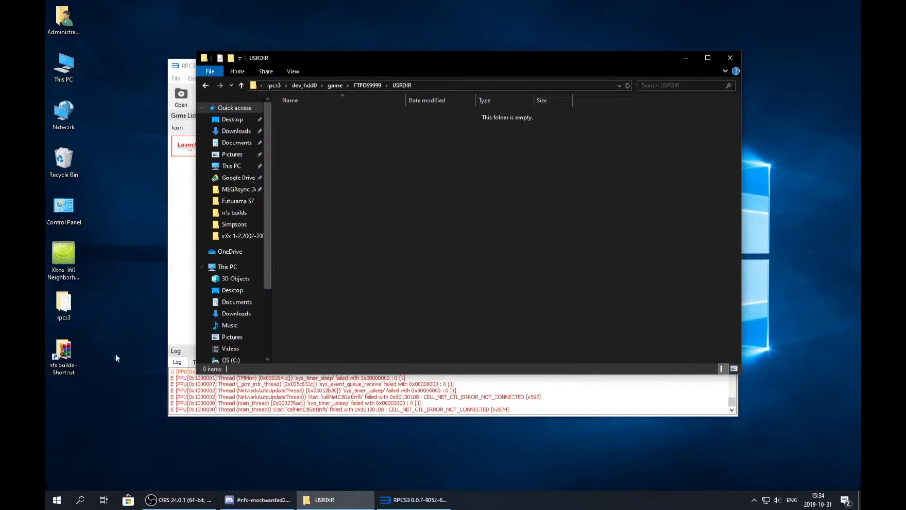
- Move the fgh folder and fgh.md5.xml from the fgh (Apr 20, 2012) build folder in nfs builds into USRDIR
double_click(64, 353)
left_click_drag(368, 100, 605, 172)
double_click(588, 239)
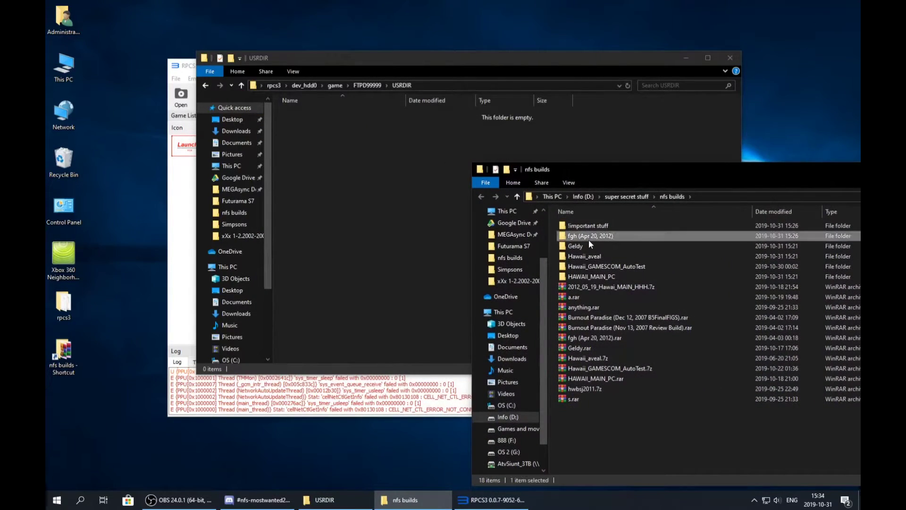
left_click_drag(586, 263, 379, 184)
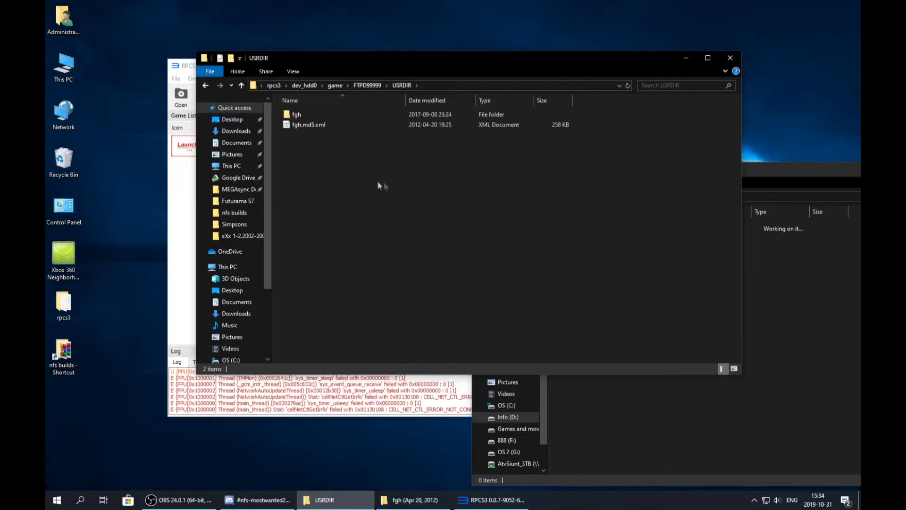
- Boot PS3 LAUNCHER in RPCS3 and run HAWAII_PS3_PERFTESTING_UNITY.SELF from the fgh build
left_click(188, 174)
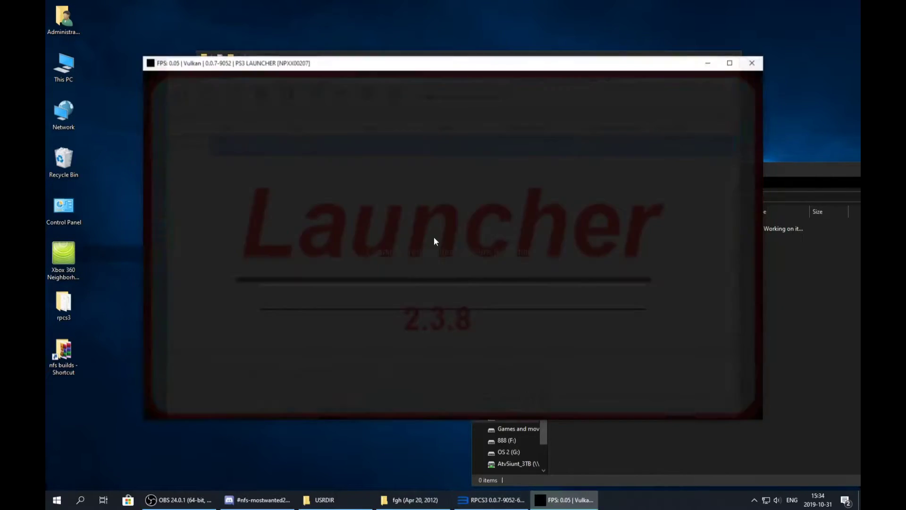
key("Down")
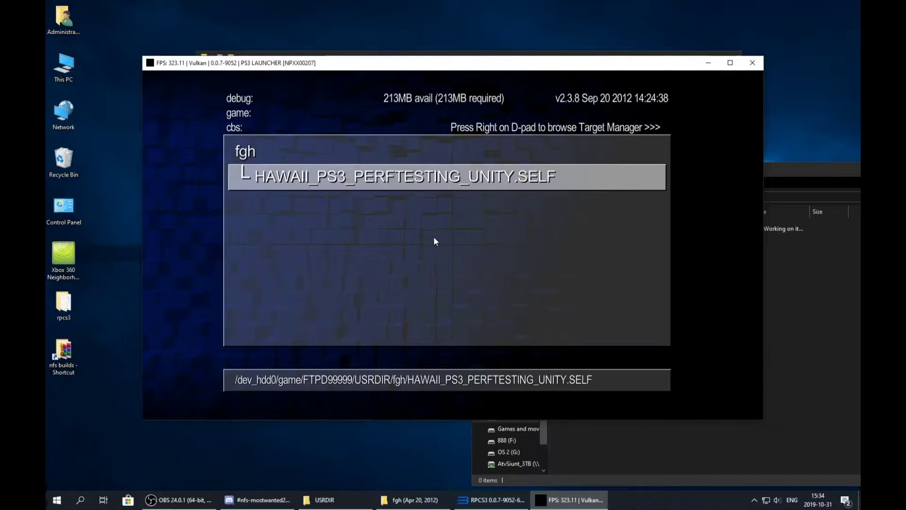
key("x")
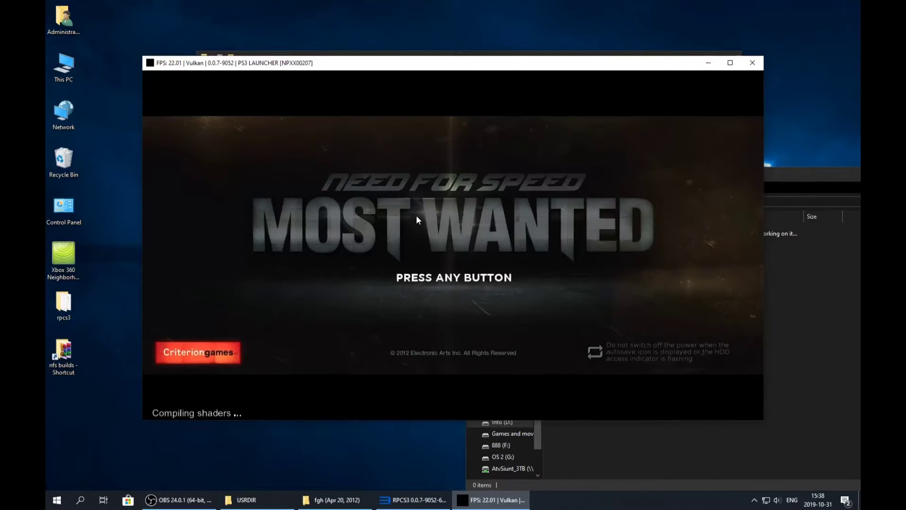
- Continue past the Need for Speed Most Wanted title screen and enter the driving scene
key("Return")
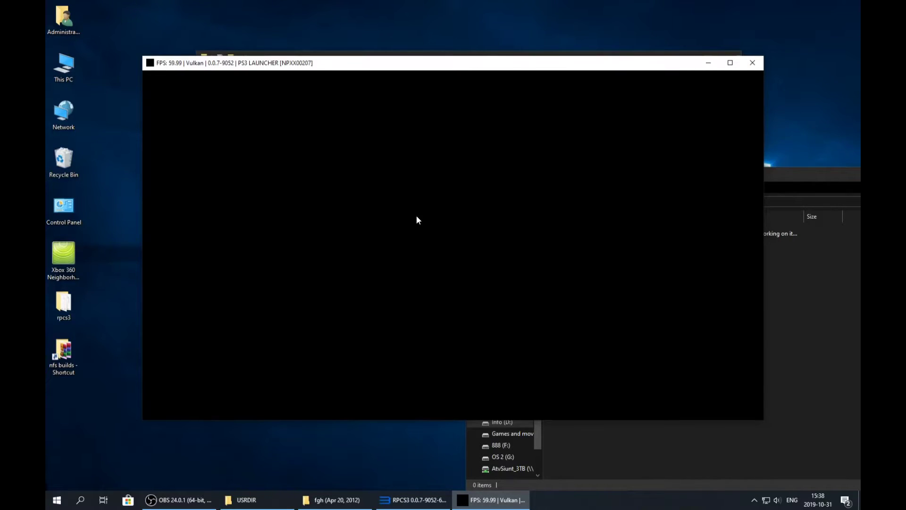
key("Down")
key("Up")
key("Down")
key("x")
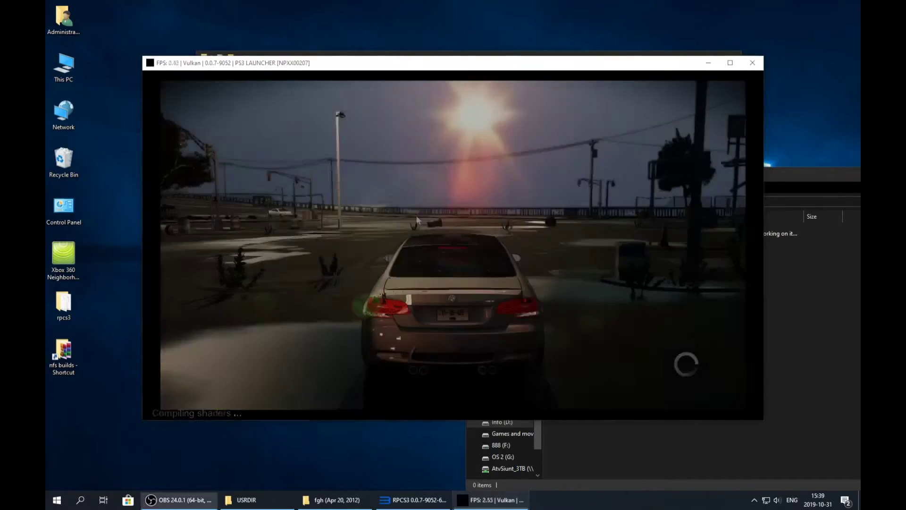
left_click(423, 290)
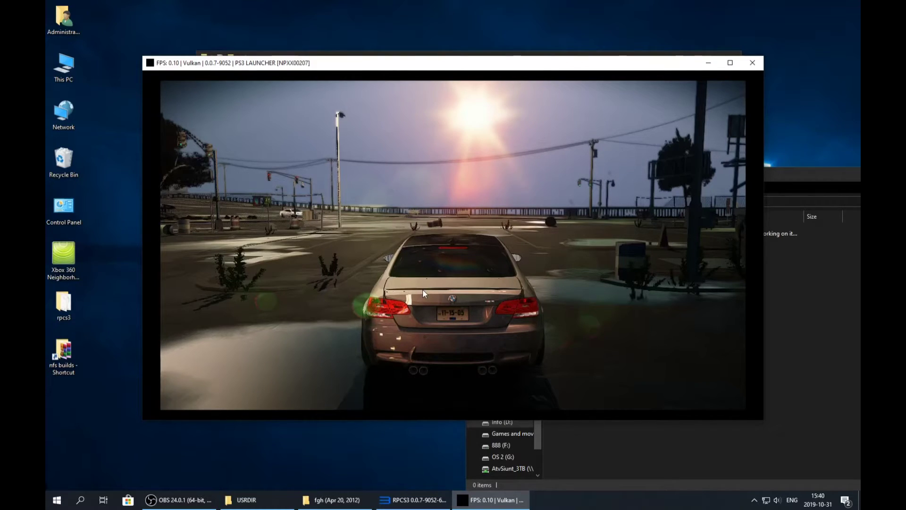
- Close the running game and return to the nfs builds folder in File Explorer
left_click(752, 62)
left_click(669, 289)
left_click_drag(625, 182, 557, 150)
left_click(601, 170)
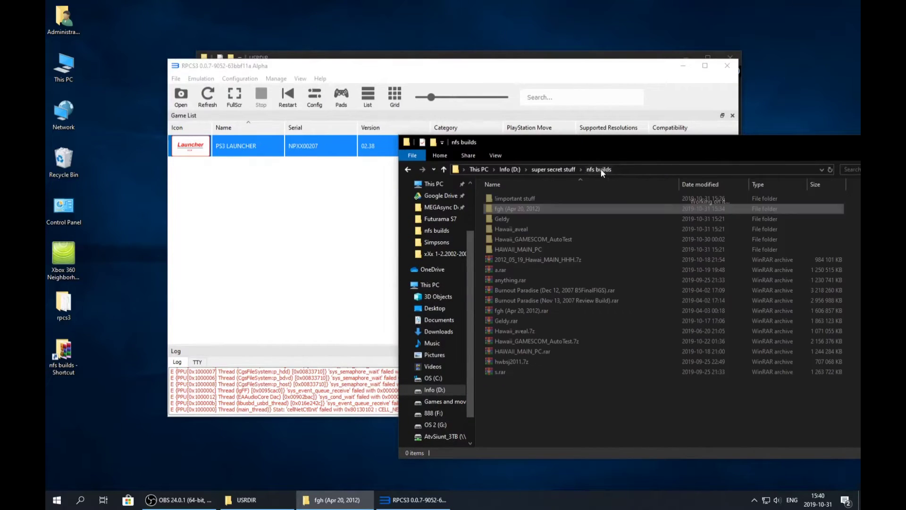
- Move the HAWAII_MAIN_PC folder and HAWAII_MAIN_PC.md5.xml from the HAWAII_MAIN_PC build folder into USRDIR
left_click(275, 56)
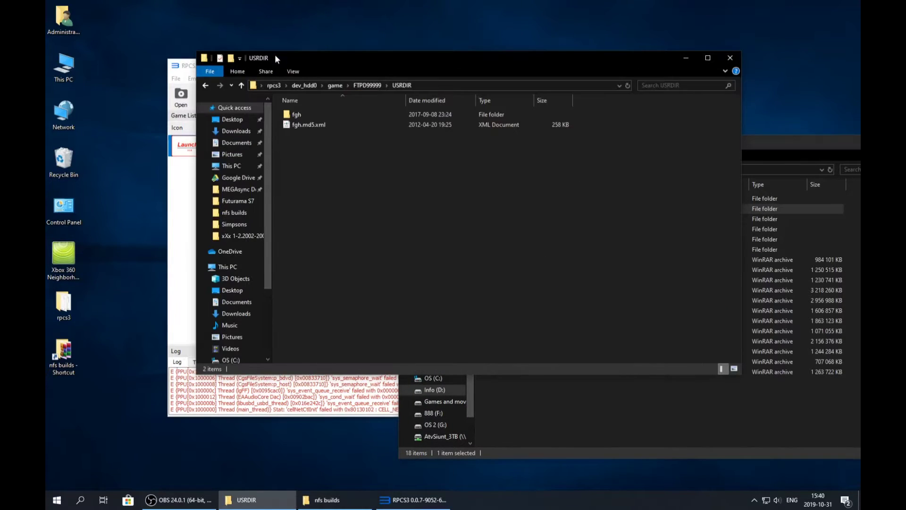
left_click(368, 85)
double_click(324, 116)
left_click(610, 423)
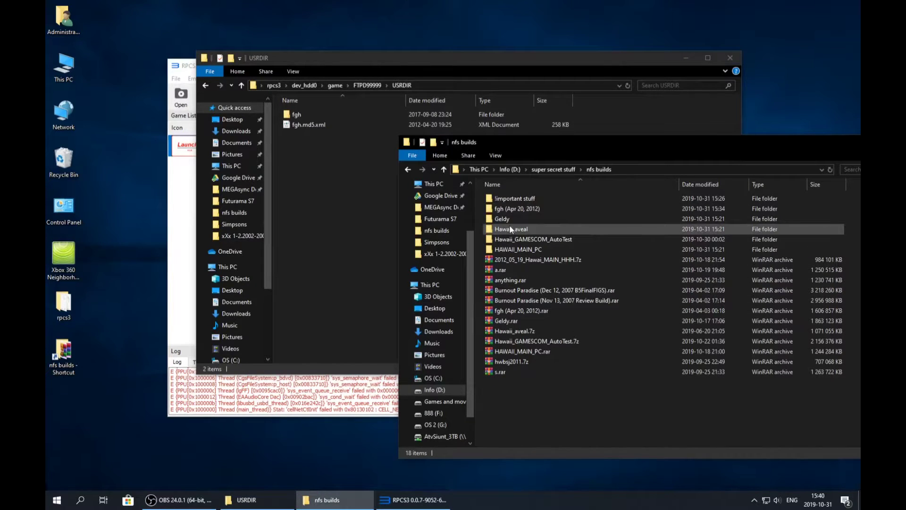
double_click(517, 249)
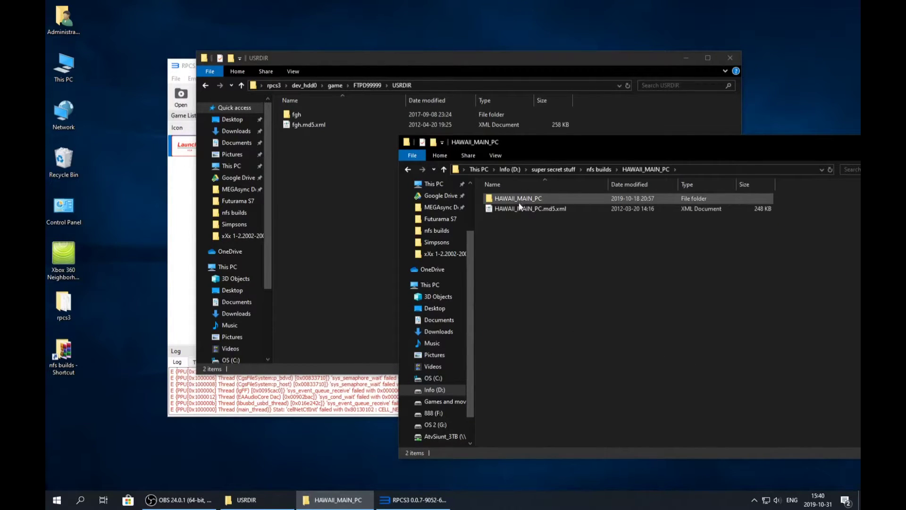
left_click(523, 198)
left_click_drag(546, 264, 358, 223)
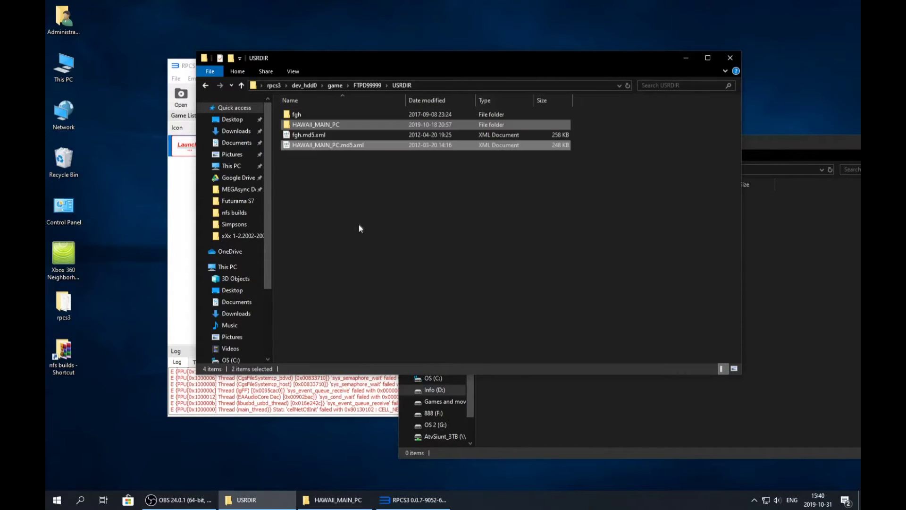
- Rename HAWAII_PS3_INTERNAL_UNITY.SELF in USRDIR's HAWAII_MAIN_PC folder to HAWAII_PS3_INTERNAL_UNITY.SELF.old and accept the extension change
double_click(333, 124)
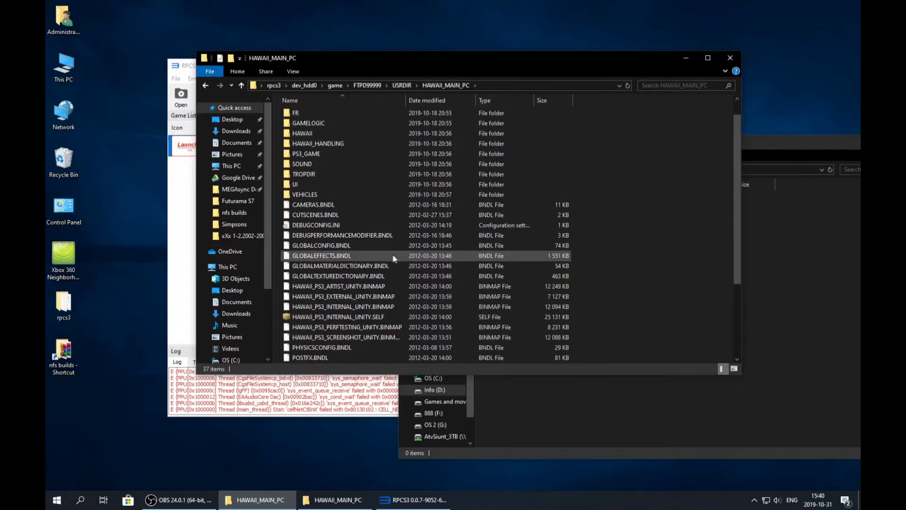
scroll(393, 255, "down", 1)
left_click(371, 287)
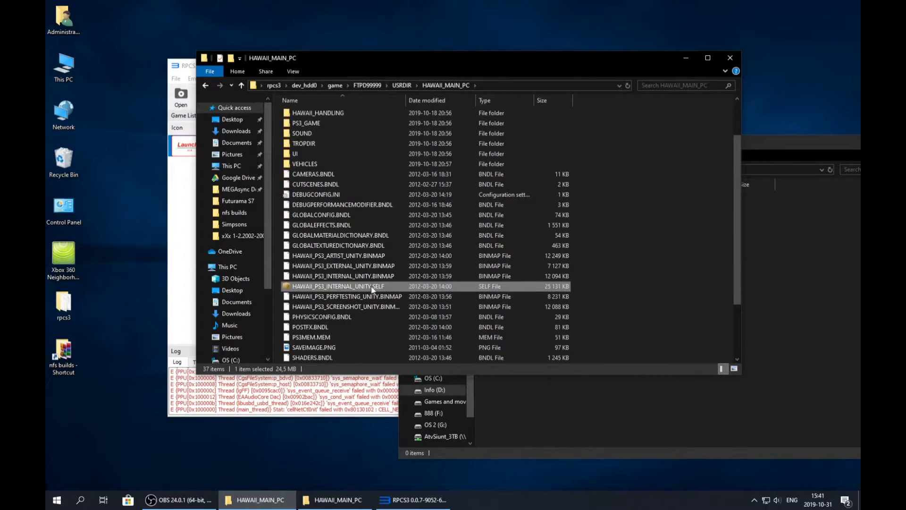
left_click(384, 287)
left_click(385, 286)
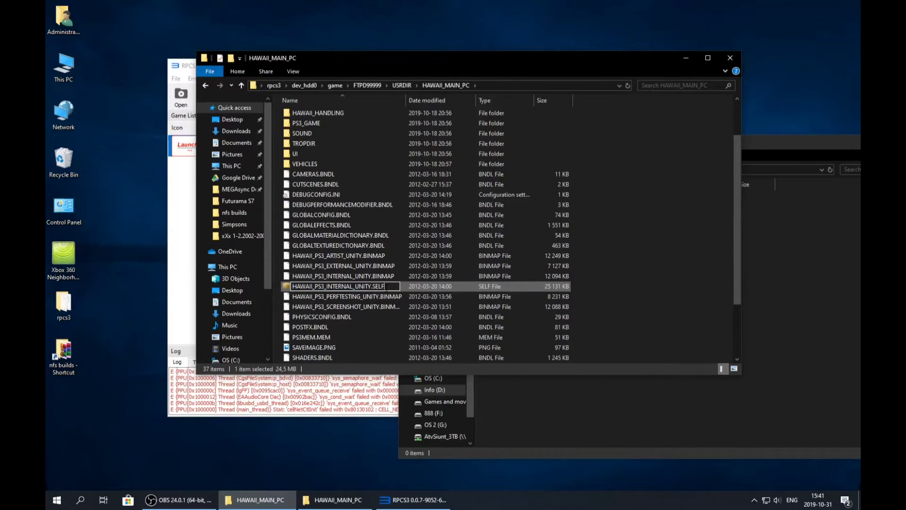
type(".old")
key("Return")
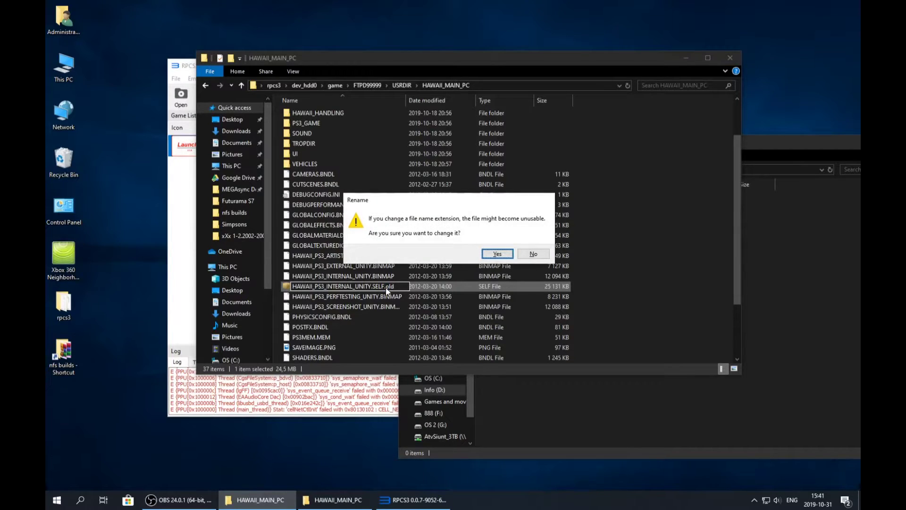
left_click(497, 254)
- Extract main_pc_usermusicpatch_UNTESTED.rar from the !important stuff folder in nfs builds into its own subfolder
left_click(559, 432)
left_click(597, 173)
double_click(524, 200)
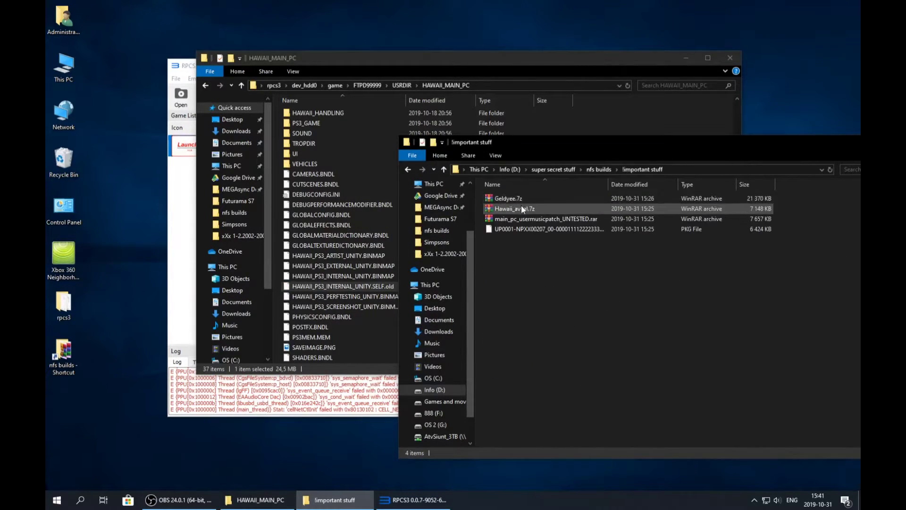
right_click(516, 220)
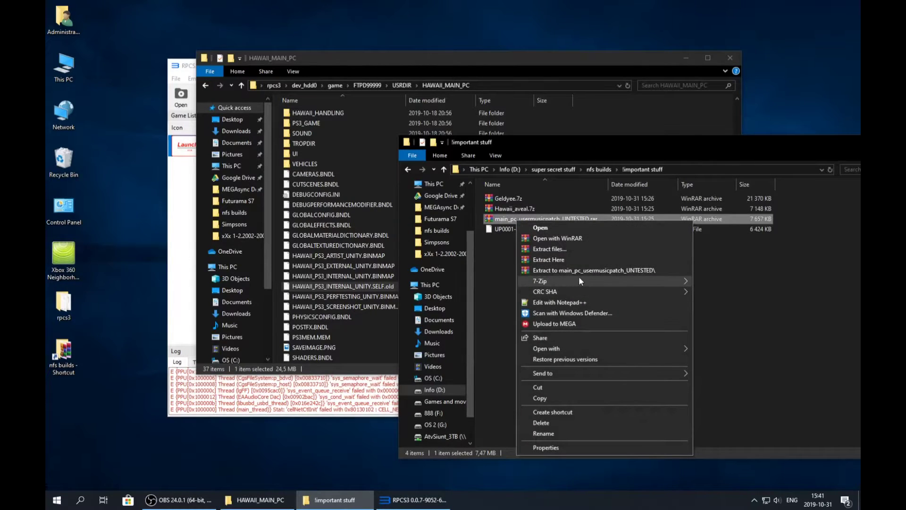
left_click(581, 270)
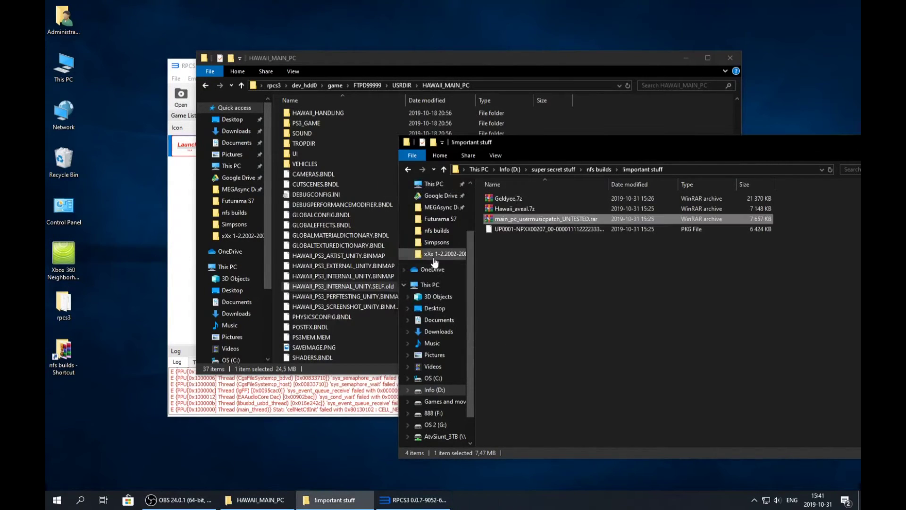
- Move the patched HAWAII_PS3_INTERNAL_UNITY - Copy.SELF from the extracted folder into USRDIR's HAWAII_MAIN_PC folder
double_click(568, 199)
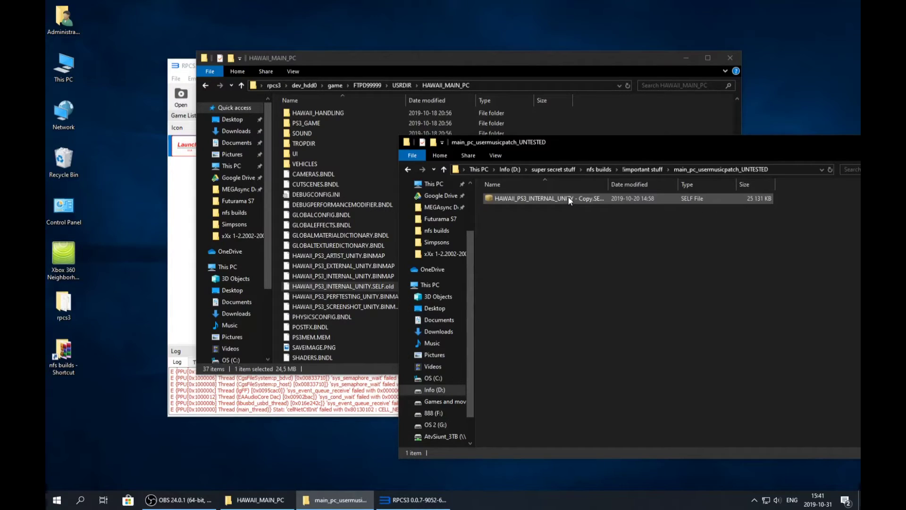
left_click(569, 198)
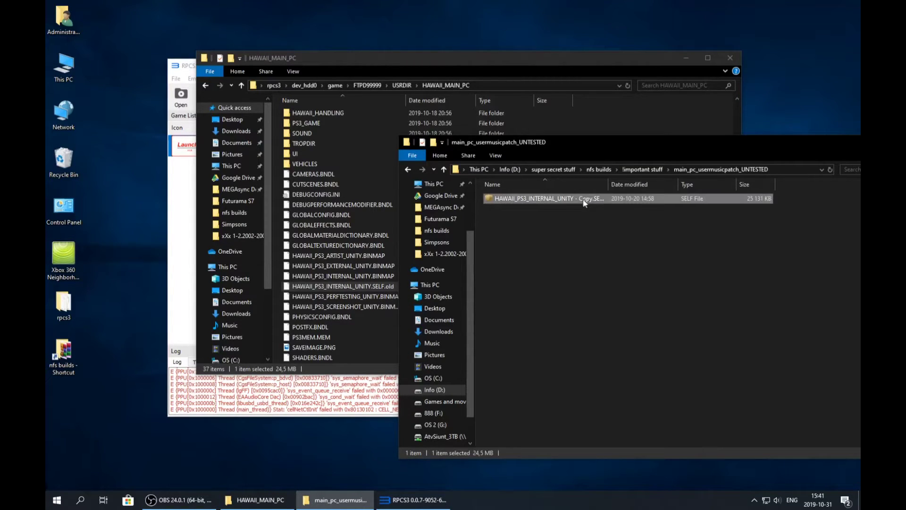
left_click_drag(549, 203, 691, 122)
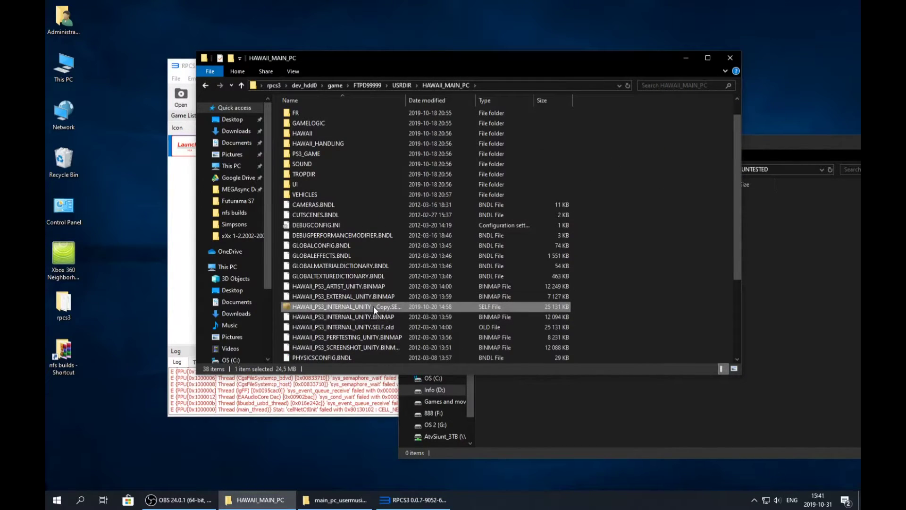
- Boot PS3 LAUNCHER in RPCS3, run HAWAII_PS3_INTERNAL_UNITY - Copy.SELF and continue past the game's title screen
left_click(189, 213)
double_click(243, 151)
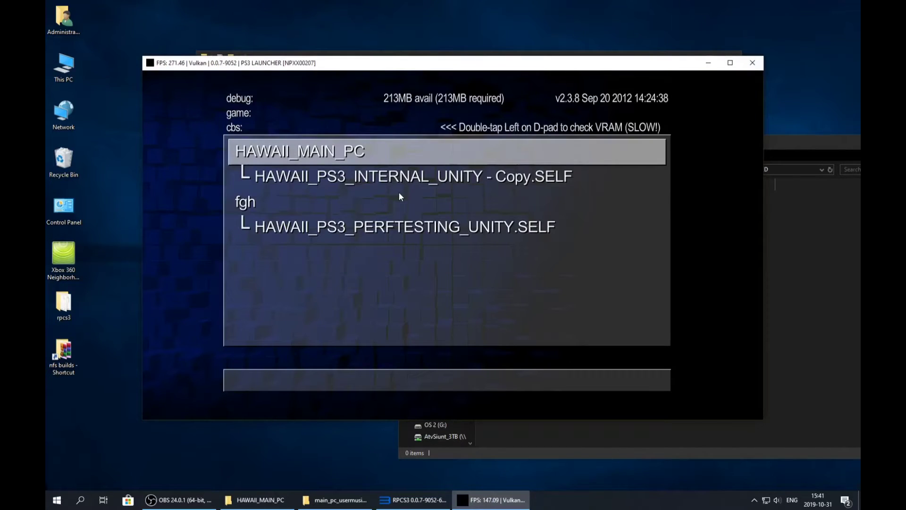
key("Down")
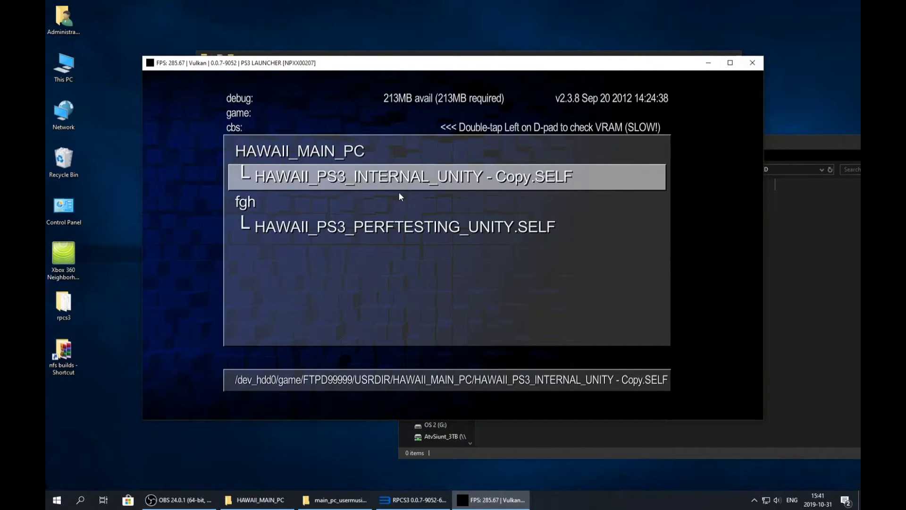
key("x")
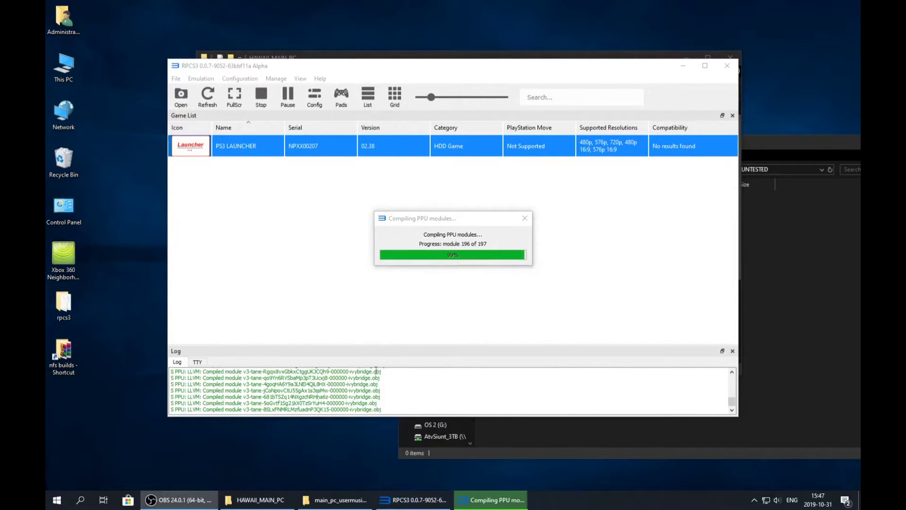
left_click(470, 244)
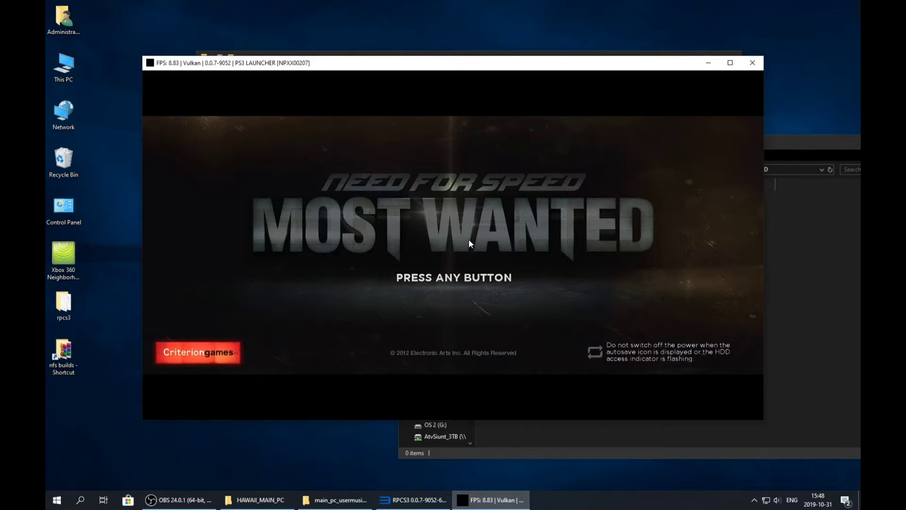
key("Return")
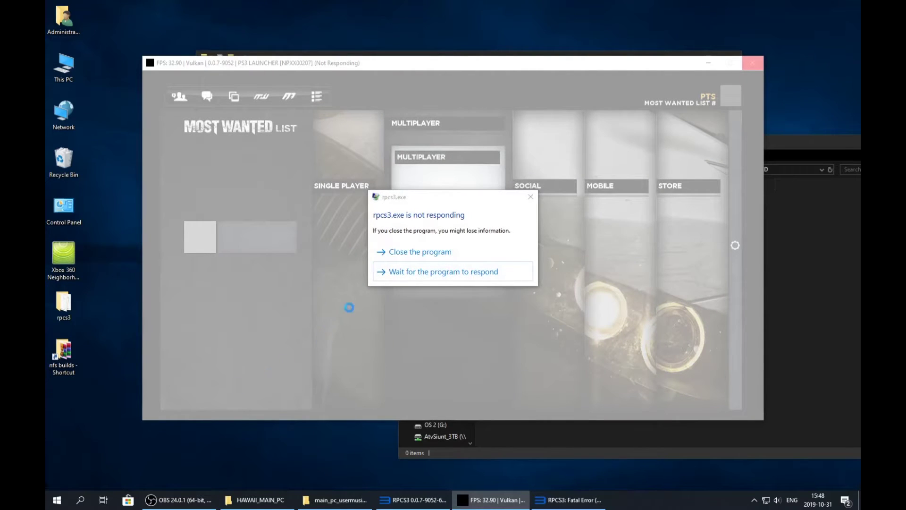
- Force the unresponsive rpcs3.exe program to close
left_click(416, 275)
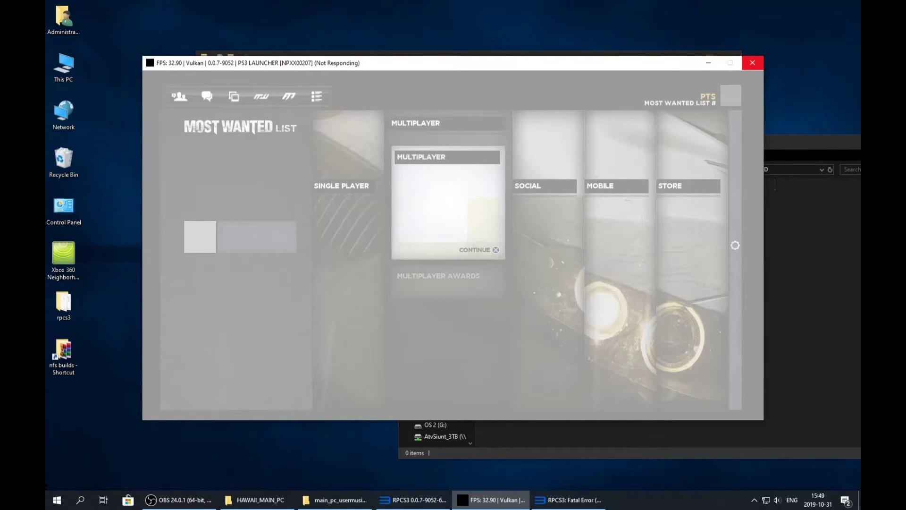
key("alt+Tab")
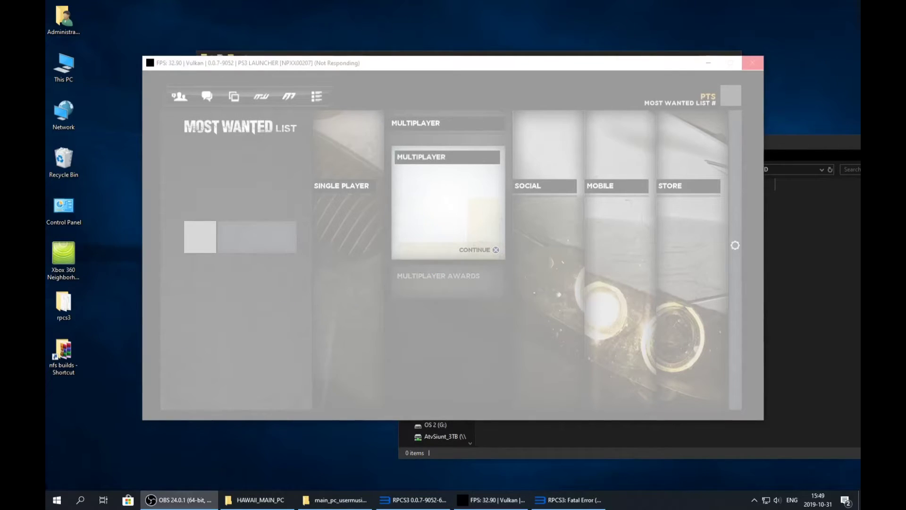
left_click(754, 64)
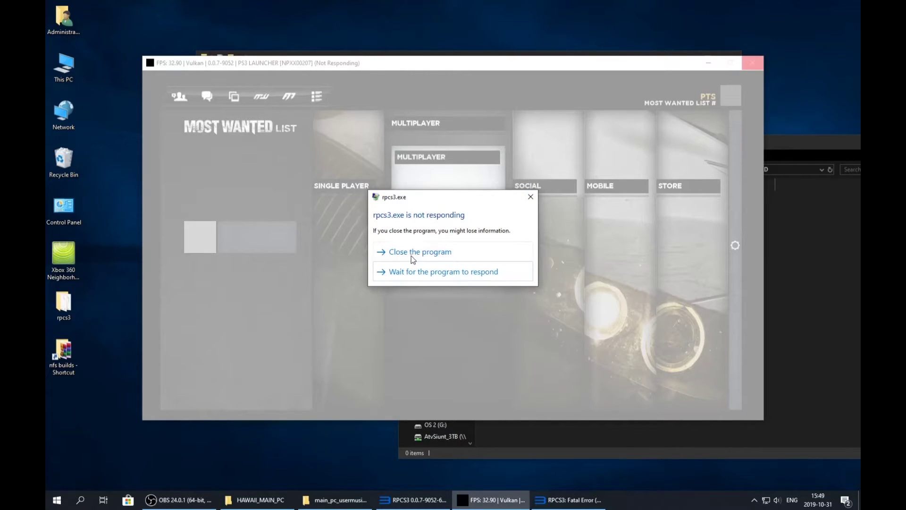
left_click(412, 255)
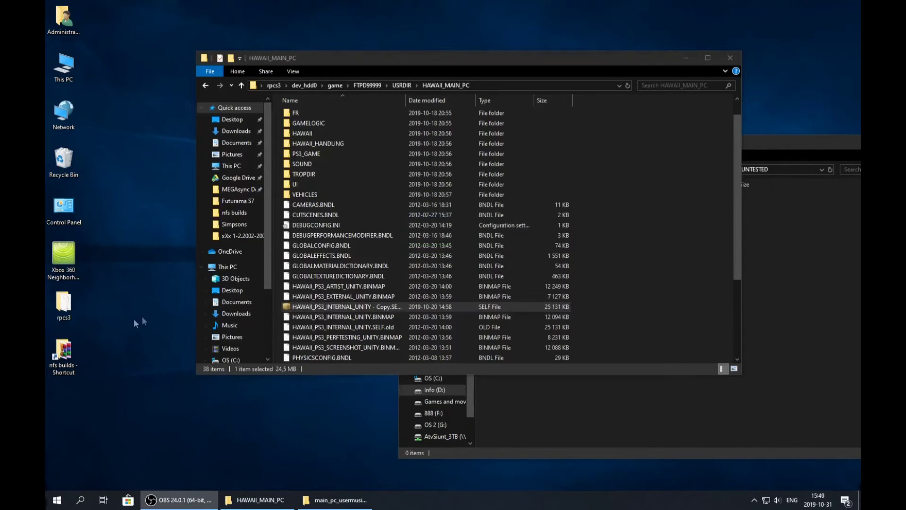
- Restart rpcs3.exe from the rpcs3 desktop folder and switch to the main_pc_usermusicpatch_UNTESTED folder window
double_click(66, 310)
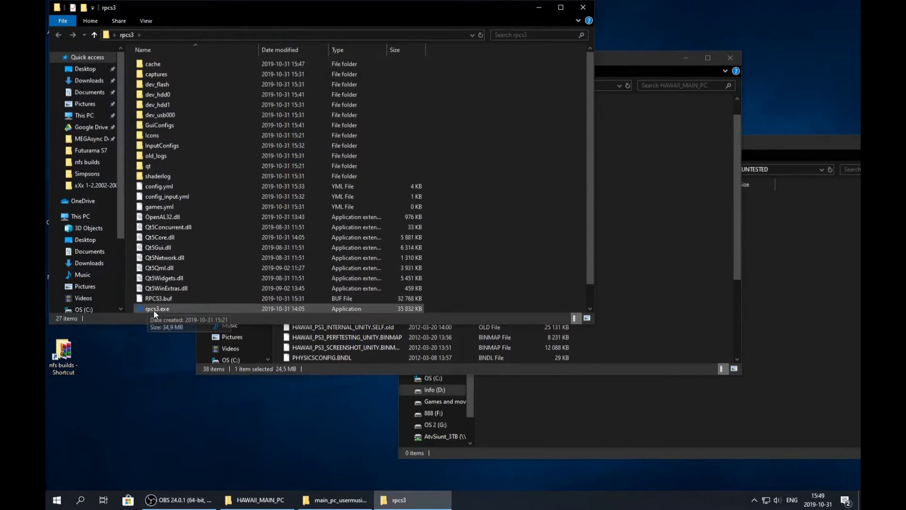
left_click(154, 308)
double_click(154, 308)
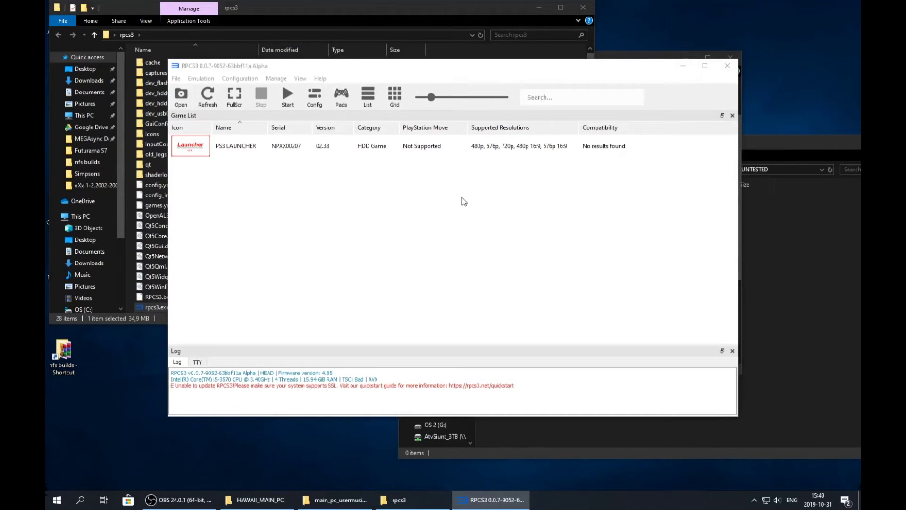
left_click(548, 426)
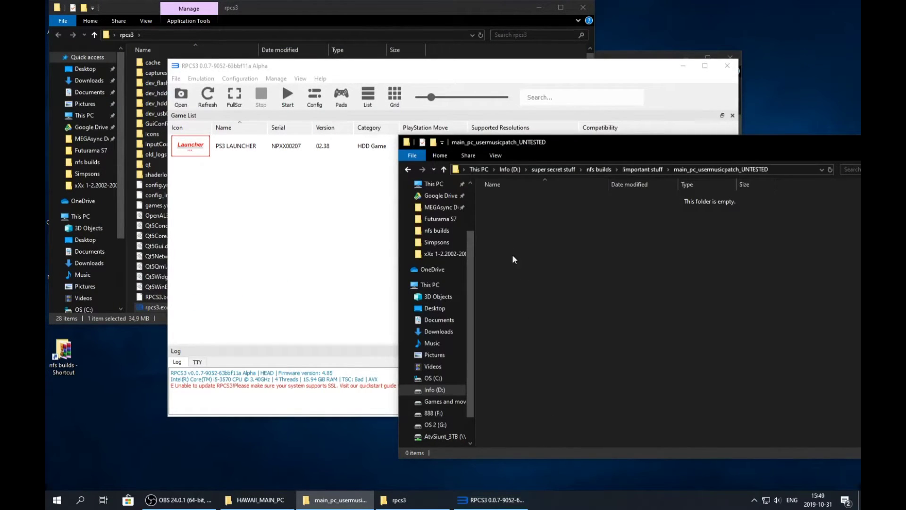
- Move the inner Geldy folder from nfs builds into the USRDIR folder of FTPD99999
left_click(597, 169)
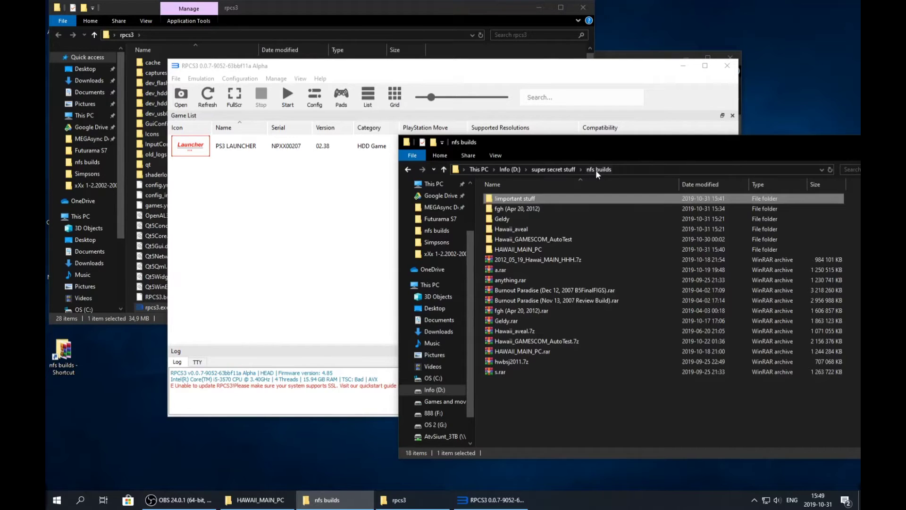
double_click(520, 219)
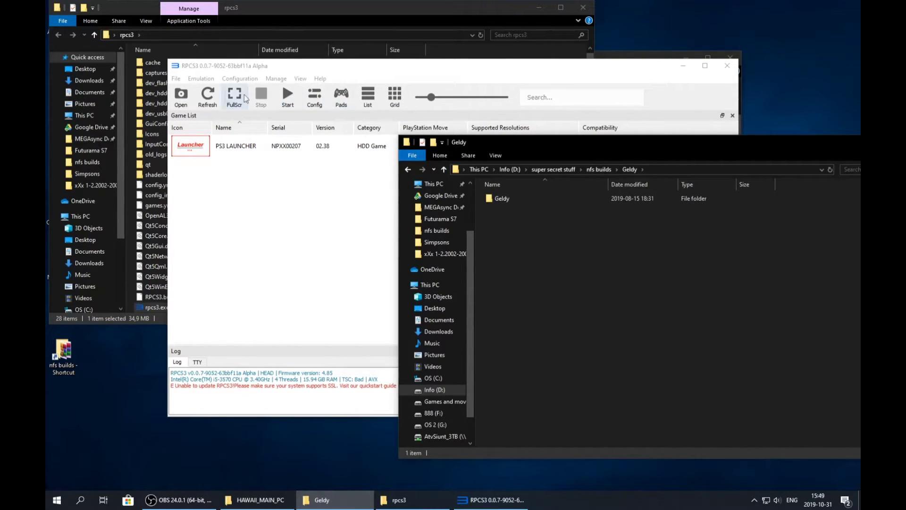
left_click(257, 501)
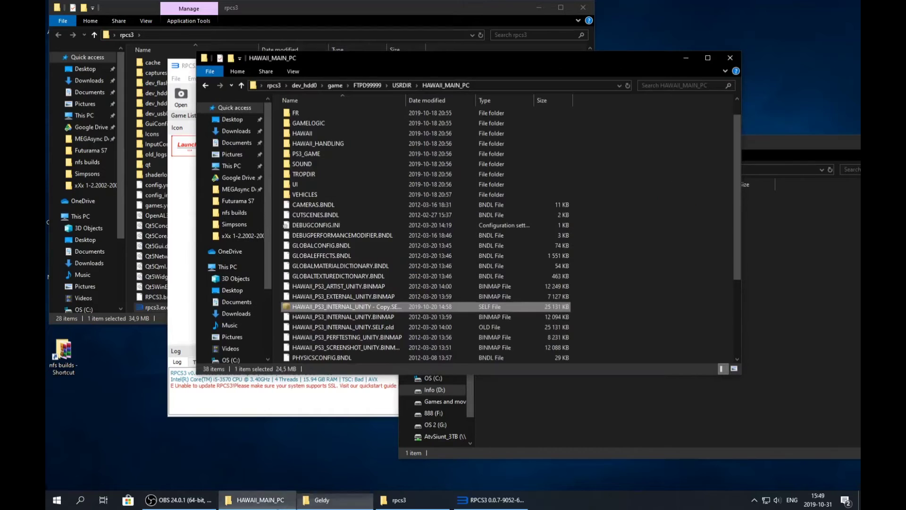
left_click(402, 85)
left_click(581, 9)
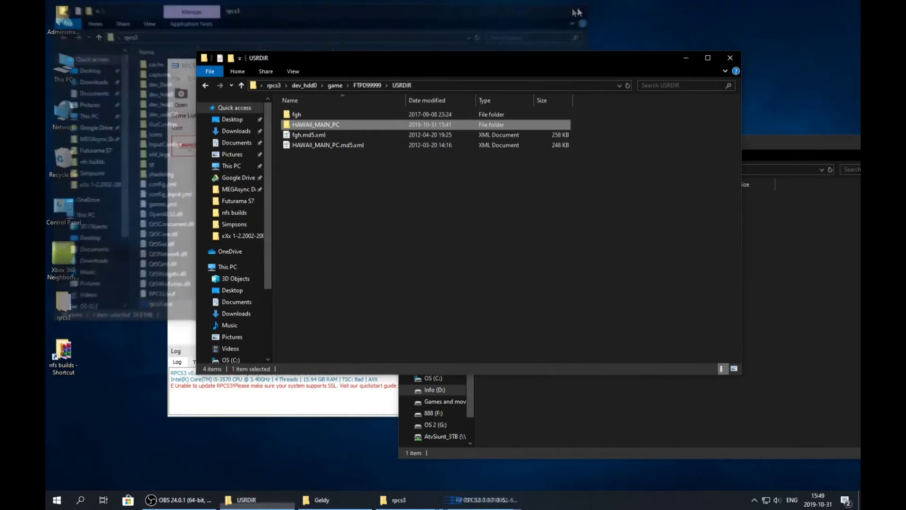
left_click(802, 290)
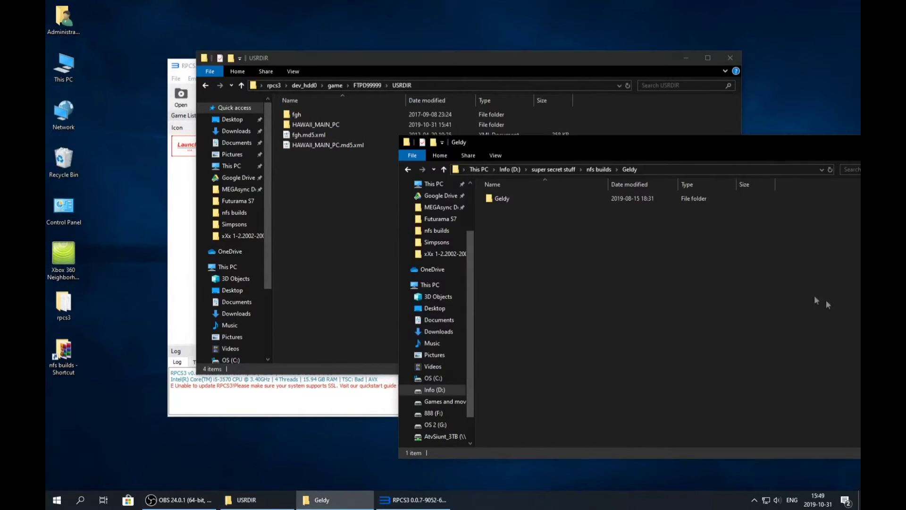
double_click(513, 204)
left_click(407, 169)
left_click_drag(510, 202, 358, 220)
left_click(715, 395)
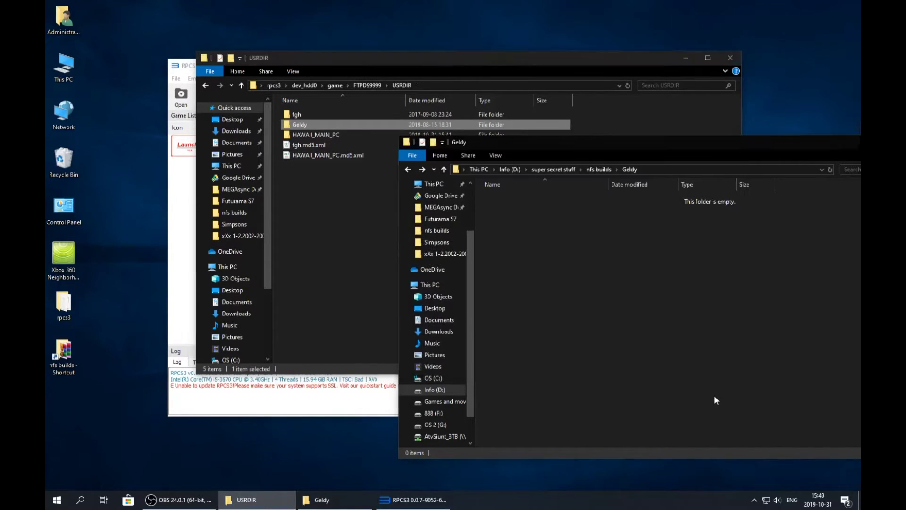
- Extract Geldyee.7z in the !important stuff folder to its own Geldyee folder and open it with full file names readable
left_click(591, 170)
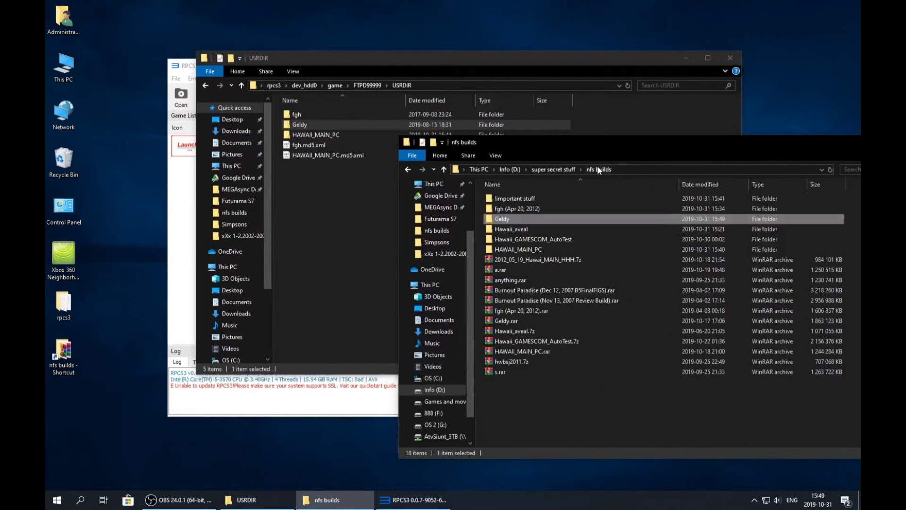
double_click(528, 196)
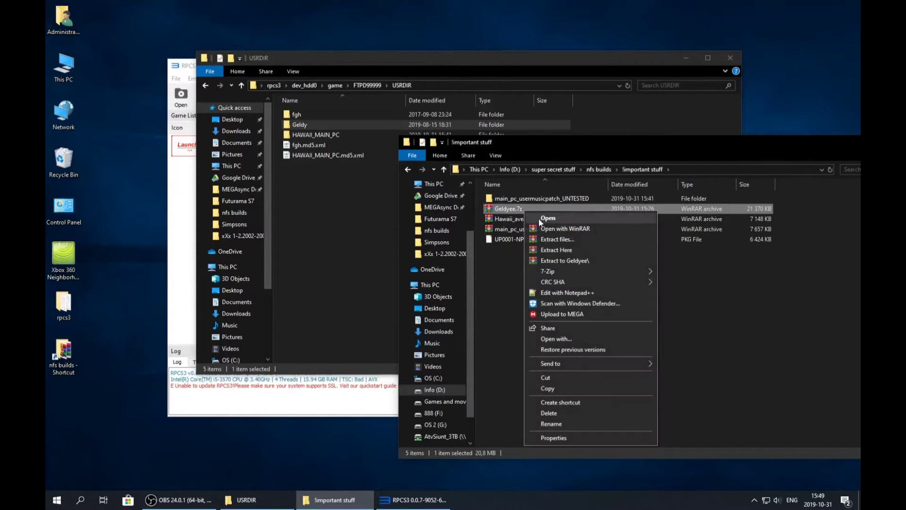
left_click(565, 261)
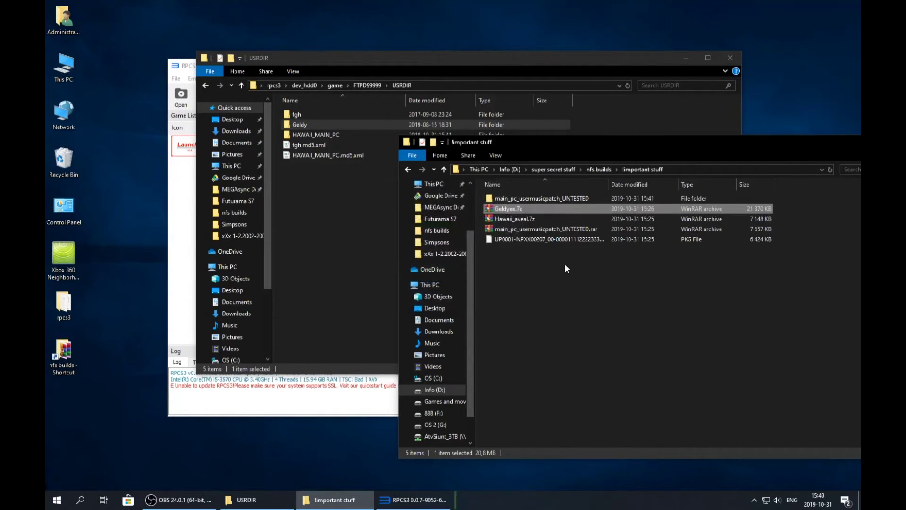
left_click(505, 199)
double_click(505, 199)
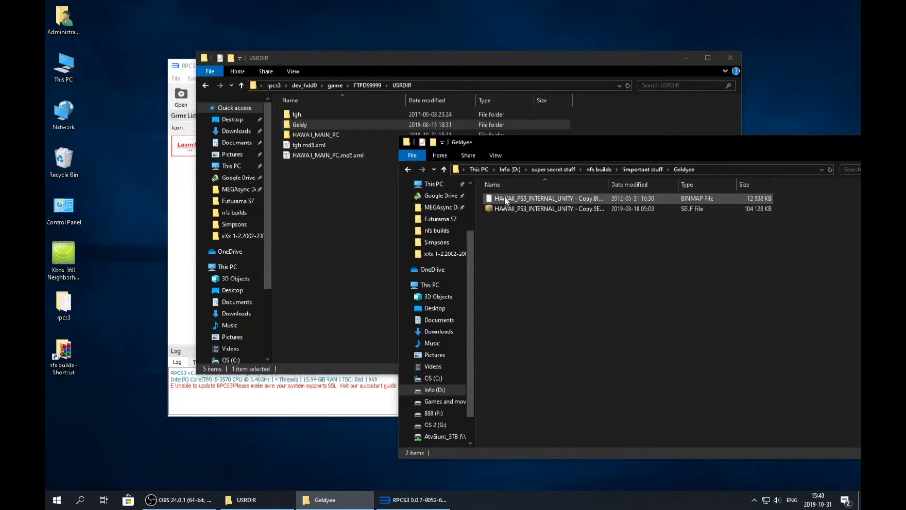
left_click_drag(608, 184, 730, 190)
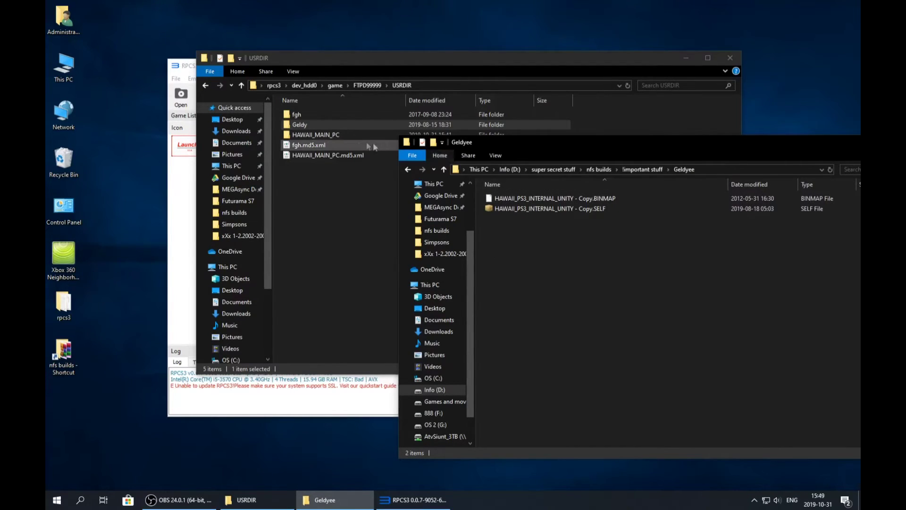
- Move the HAWAII_PS3_INTERNAL_UNITY - Copy BINMAP and SELF files from Geldyee into USRDIR's Geldy folder
double_click(307, 125)
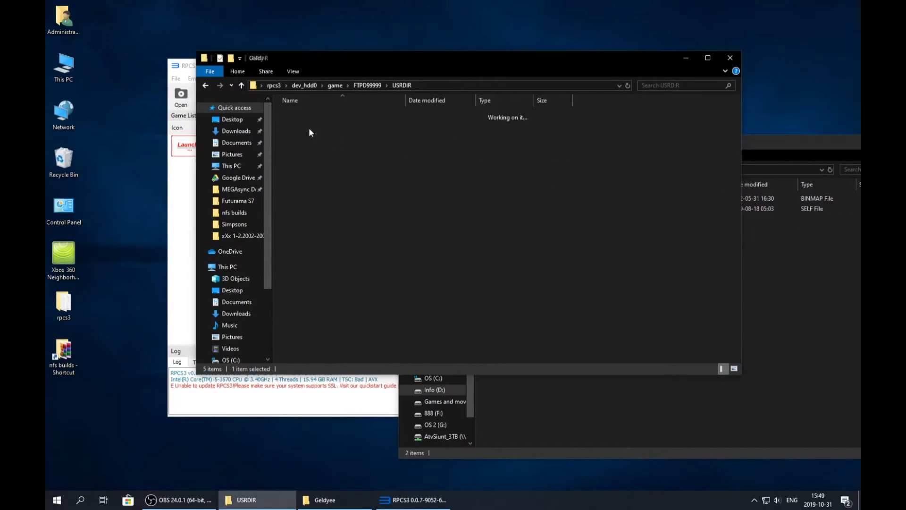
left_click(757, 269)
left_click_drag(616, 276, 690, 120)
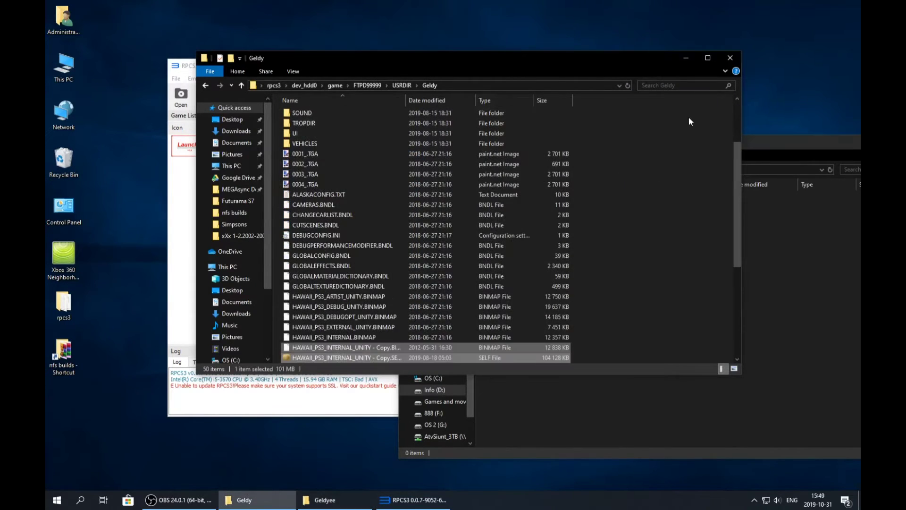
left_click(668, 204)
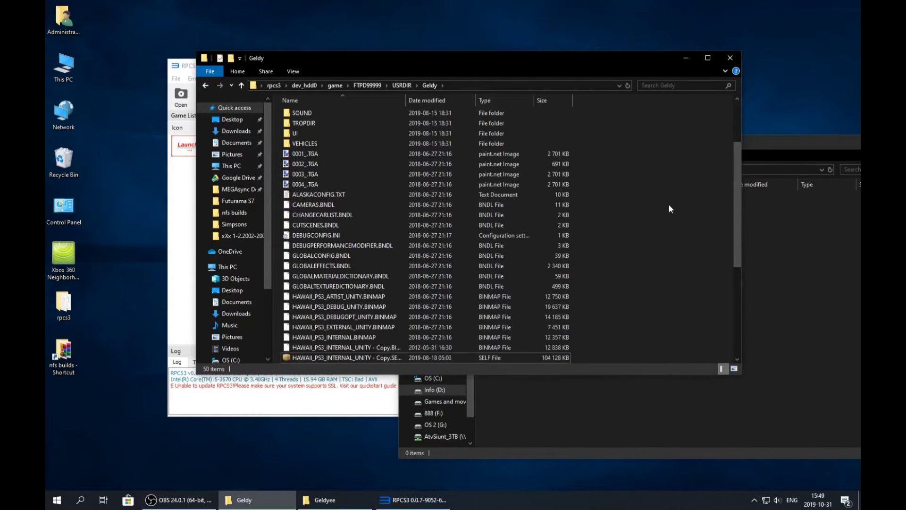
- Boot PS3 LAUNCHER in RPCS3 and run HAWAII_PS3_INTERNAL_UNITY - Copy.SELF from the Geldy build
double_click(182, 143)
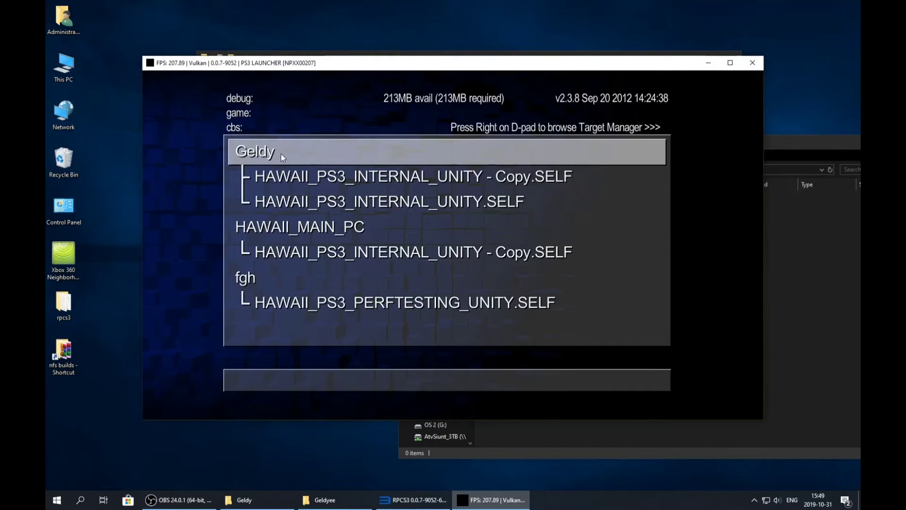
key("Down")
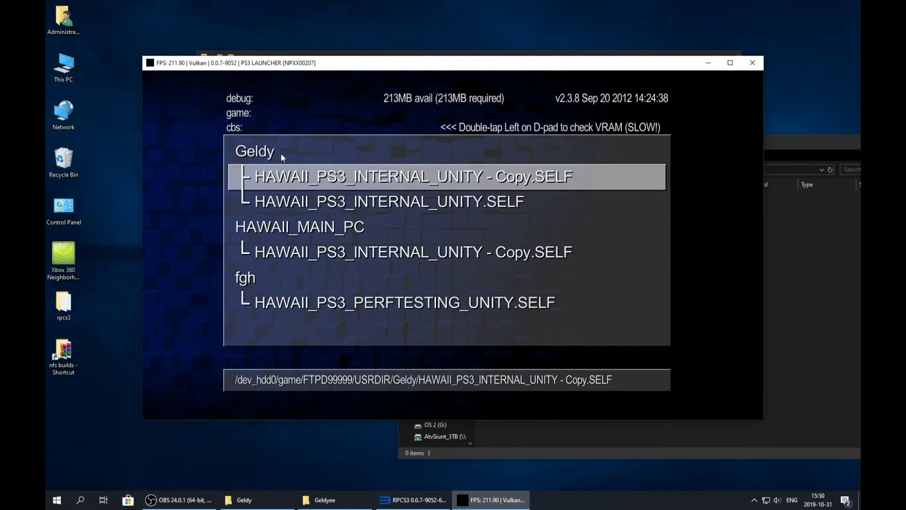
key("Return")
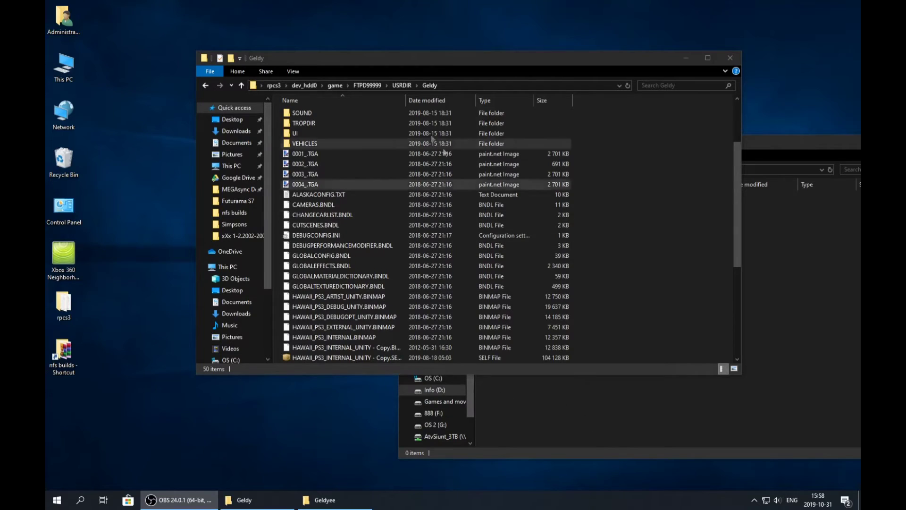
- Move the inner Hawaii_aveal folder from nfs builds into the USRDIR folder of FTPD99999
left_click(400, 86)
left_click(418, 253)
left_click(544, 407)
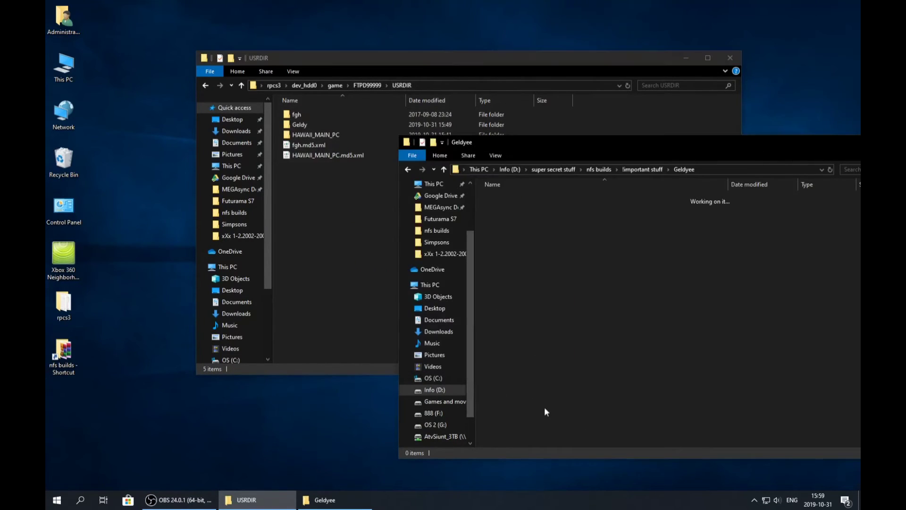
left_click(638, 170)
left_click(599, 170)
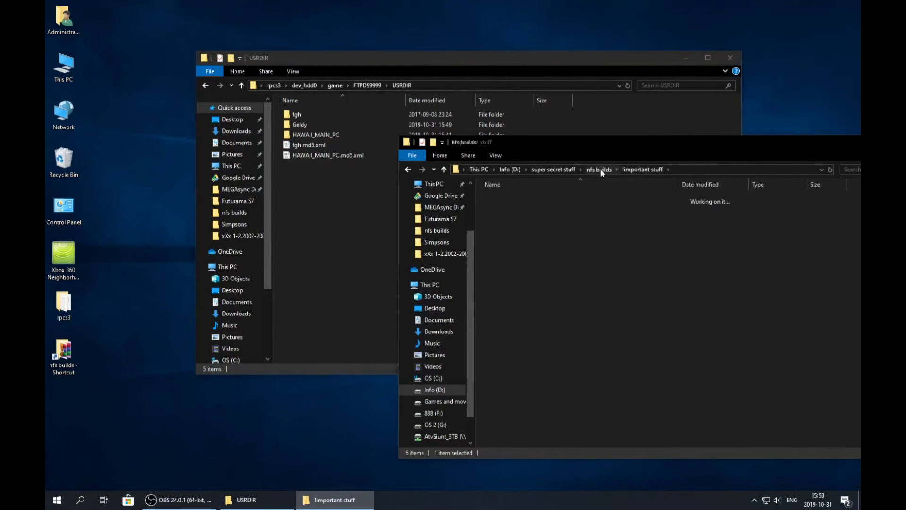
mouse_move(517, 235)
left_mouse_down()
mouse_move(371, 250)
mouse_move(512, 228)
left_mouse_up()
double_click(511, 229)
double_click(509, 198)
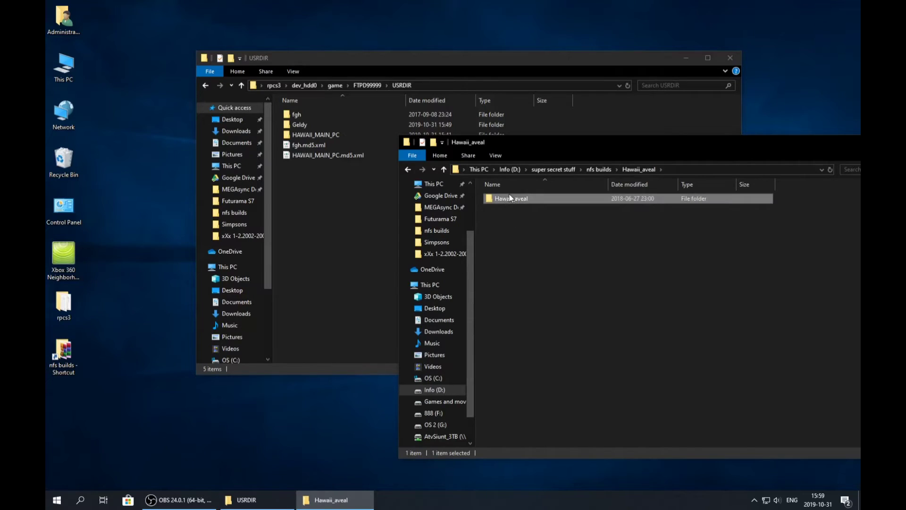
key("alt+Left")
left_click_drag(509, 199, 404, 220)
left_click(819, 317)
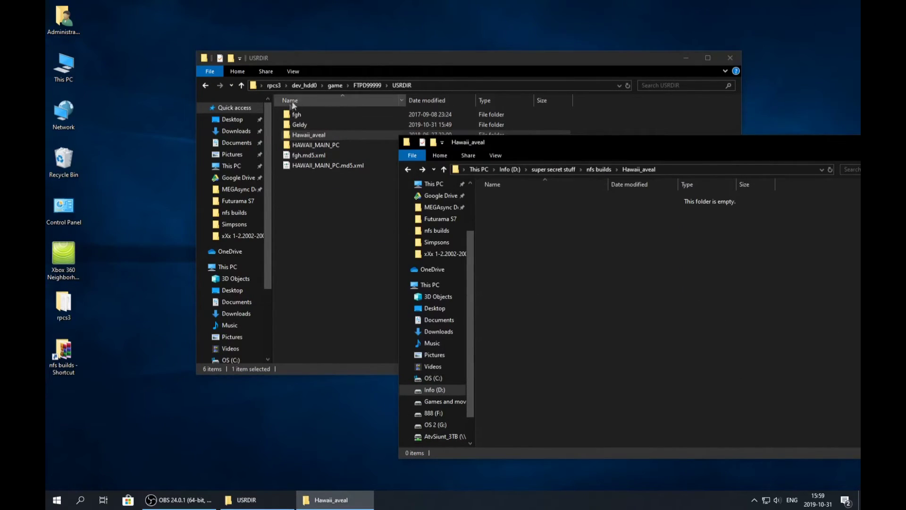
- Extract Hawaii_aveal.7z from !important stuff and move its NoUserMusic BINMAP and SELF files into USRDIR's Hawaii_aveal folder
double_click(297, 135)
left_click(747, 255)
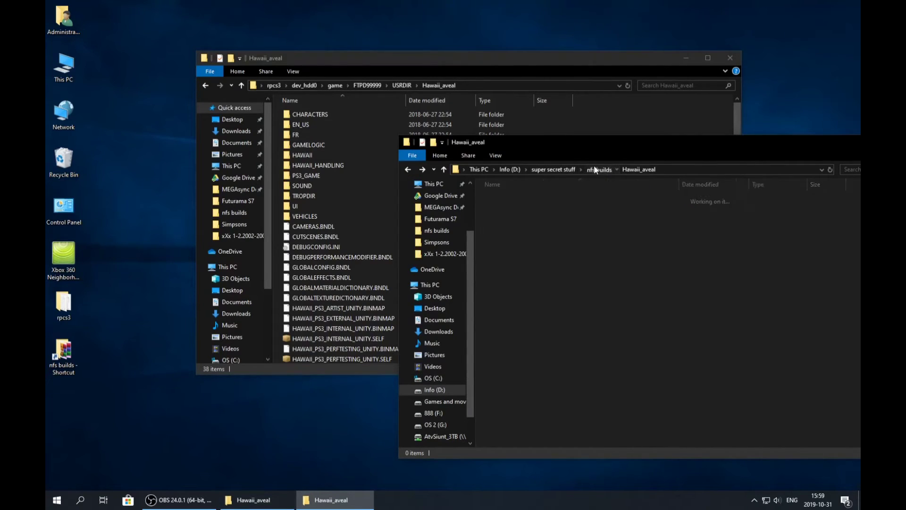
left_click(595, 169)
double_click(525, 195)
left_click(515, 228)
right_click(515, 228)
left_click(566, 277)
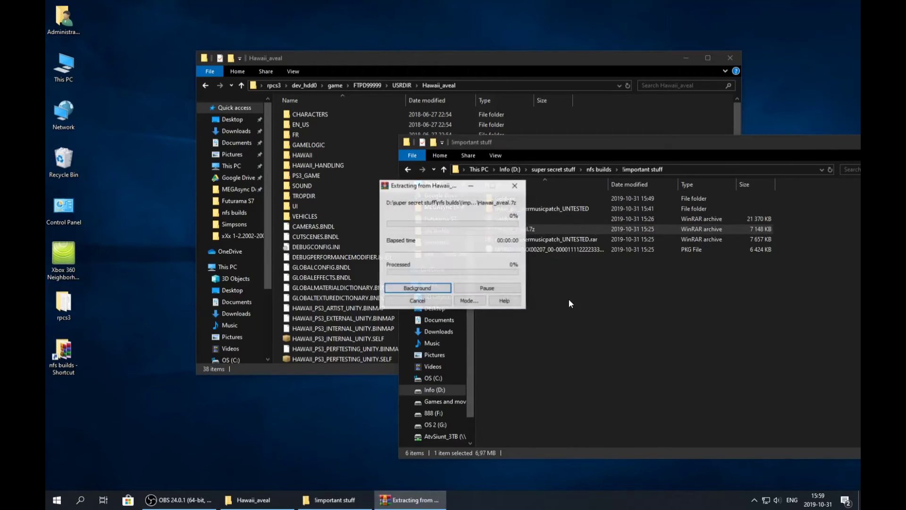
double_click(524, 209)
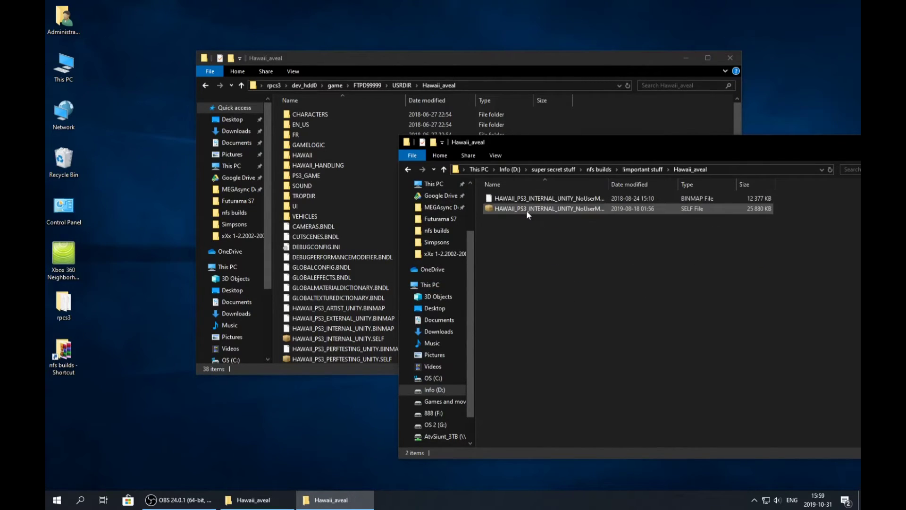
left_click_drag(580, 266, 689, 116)
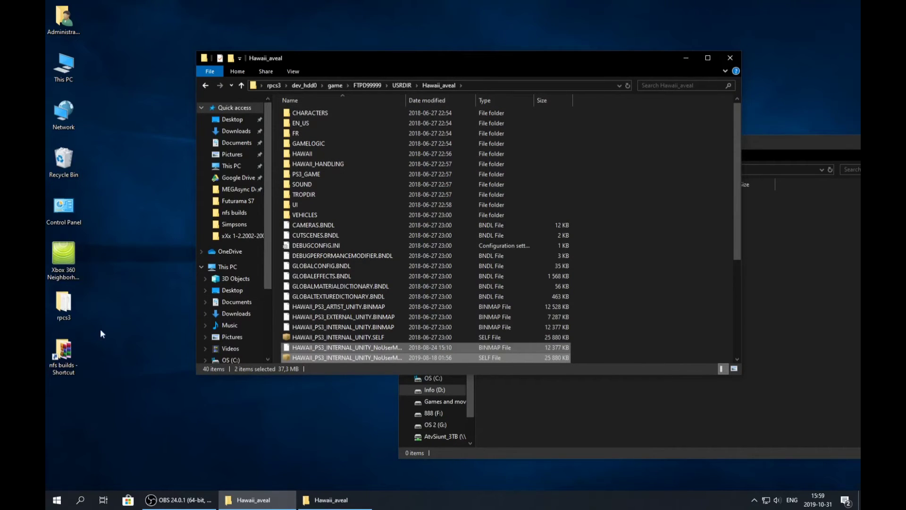
- Restart rpcs3.exe from the rpcs3 desktop folder and boot PS3 LAUNCHER
double_click(59, 306)
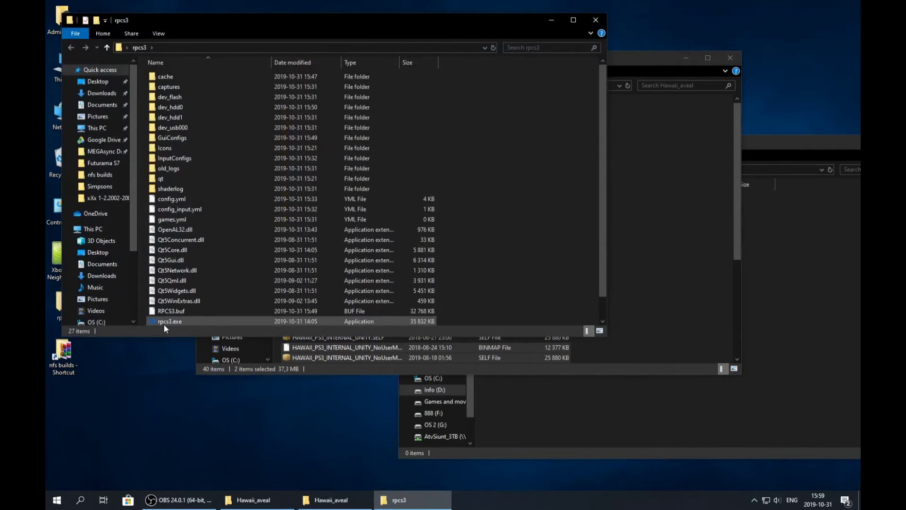
double_click(164, 321)
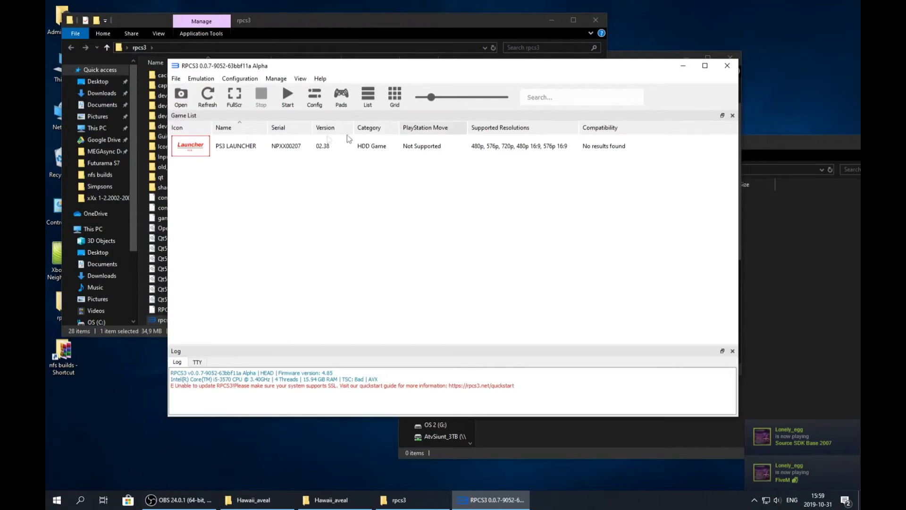
double_click(291, 148)
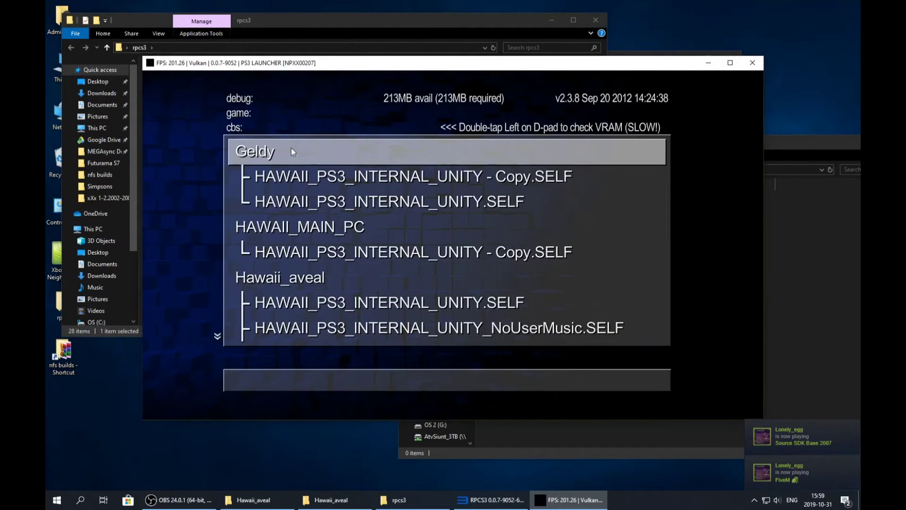
- Run Hawaii_aveal's HAWAII_PS3_INTERNAL_UNITY_NoUserMusic.SELF from the launcher list and continue past the game's title screen
key("Down")
key("Down")
key("Down")
key("Down")
key("Down")
key("Down")
key("Down")
key("Down")
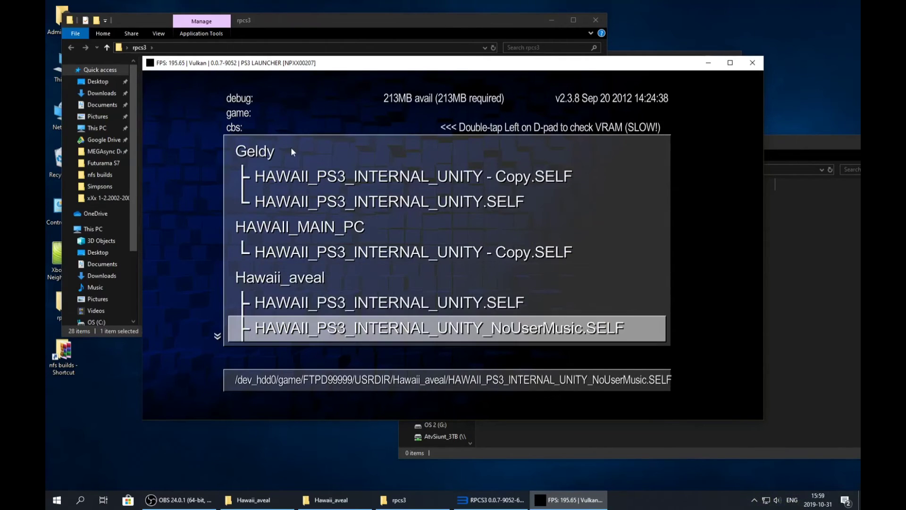
key("Up")
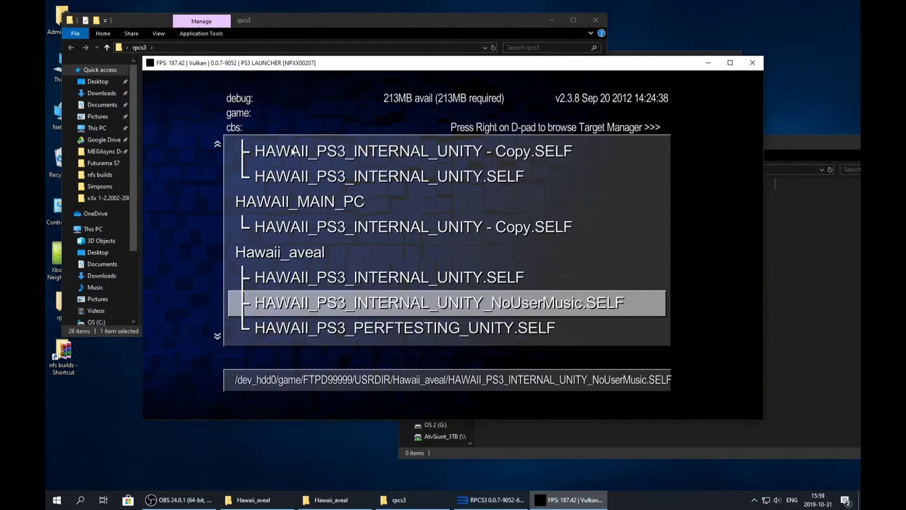
key("x")
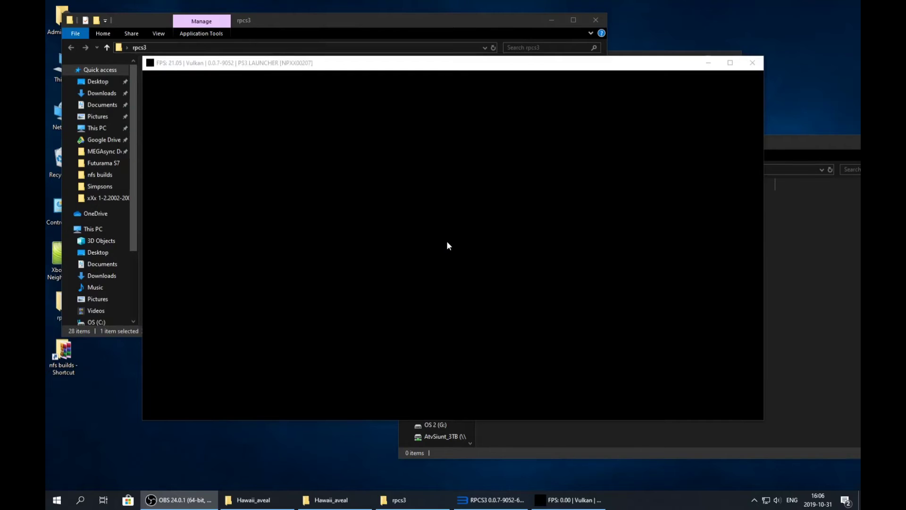
left_click(446, 240)
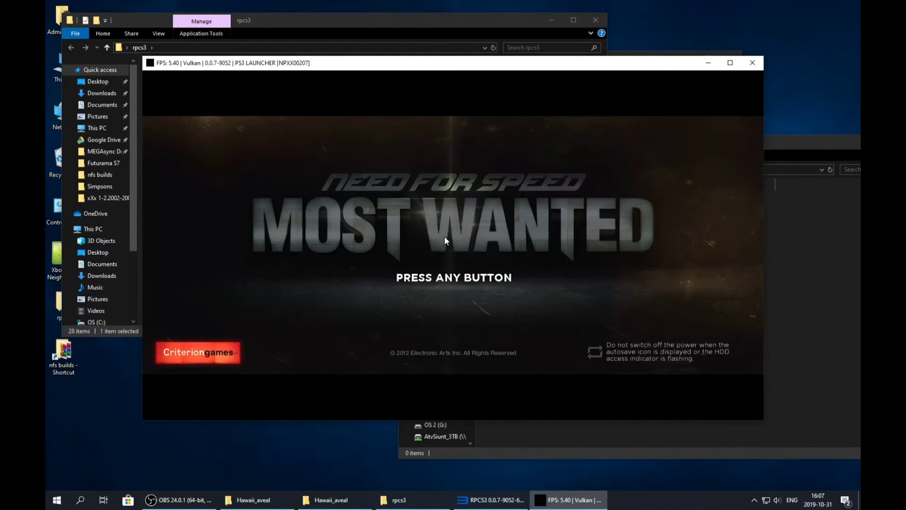
key("Return")
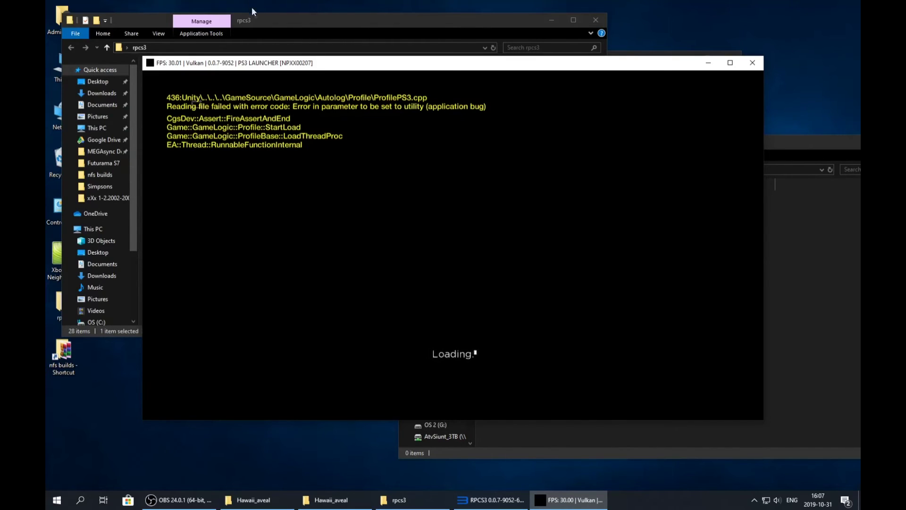
- Browse the rpcs3 folder to the savedata folder of user 00000001 under dev_hdd0's home folder
left_click(257, 21)
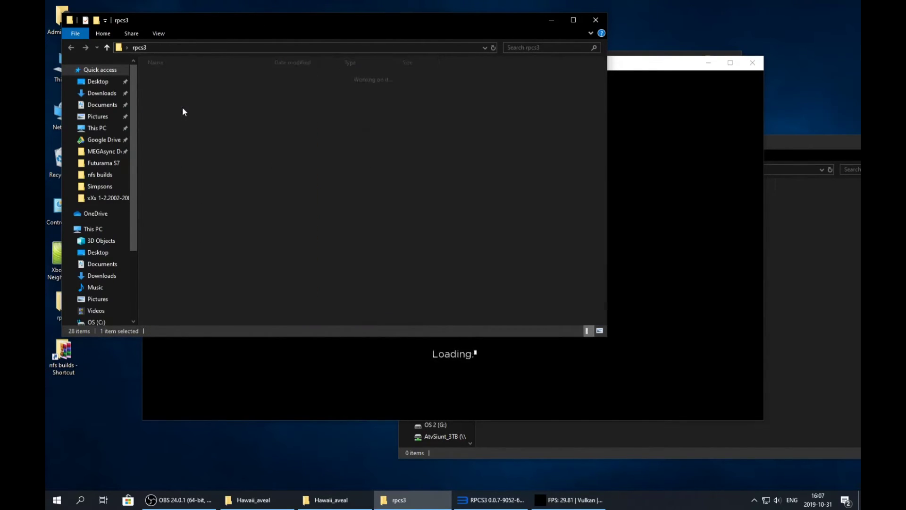
double_click(168, 109)
left_click(168, 78)
double_click(168, 78)
left_click(71, 48)
left_click(71, 48)
double_click(182, 87)
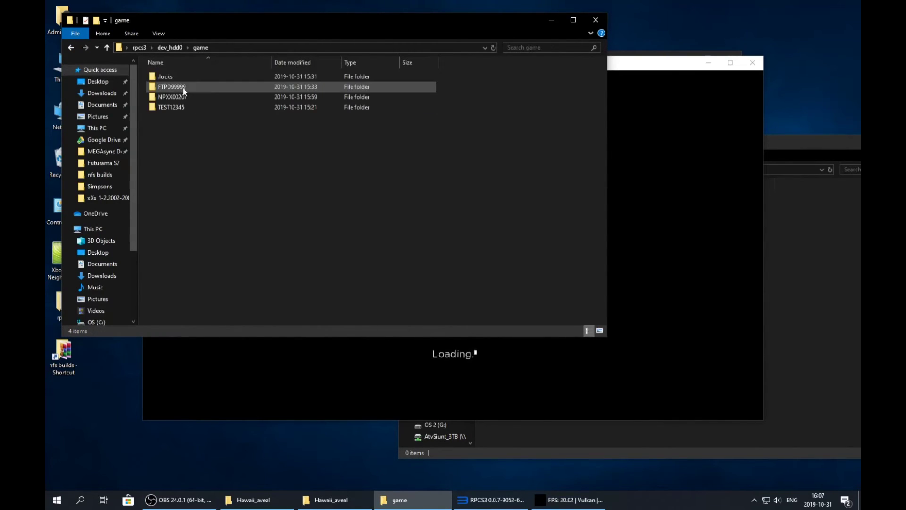
left_click(71, 48)
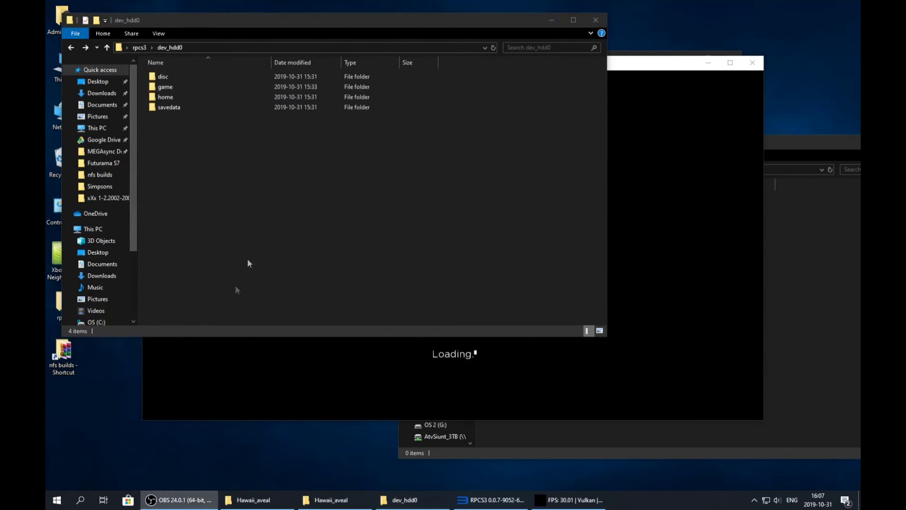
double_click(177, 96)
double_click(179, 78)
double_click(177, 87)
left_click(178, 77)
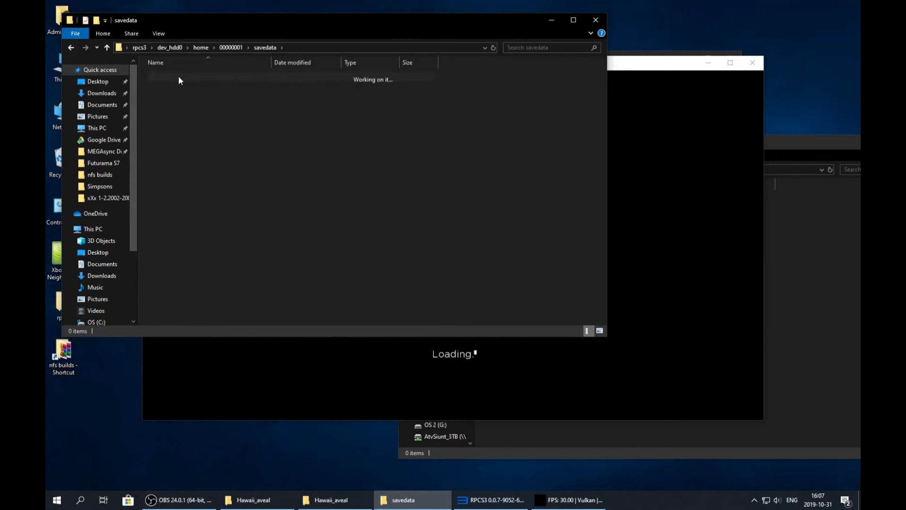
- Close the running game and boot PS3 LAUNCHER again in RPCS3
left_click(452, 382)
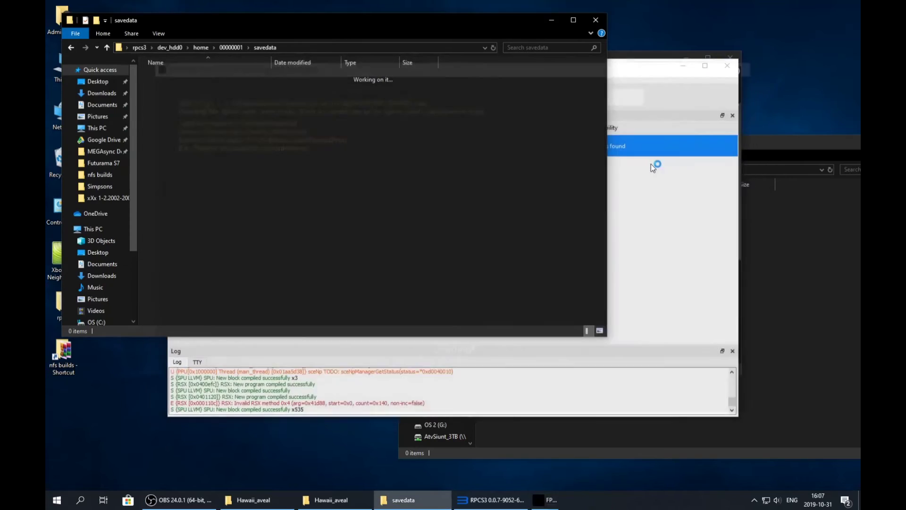
left_click(635, 156)
double_click(635, 155)
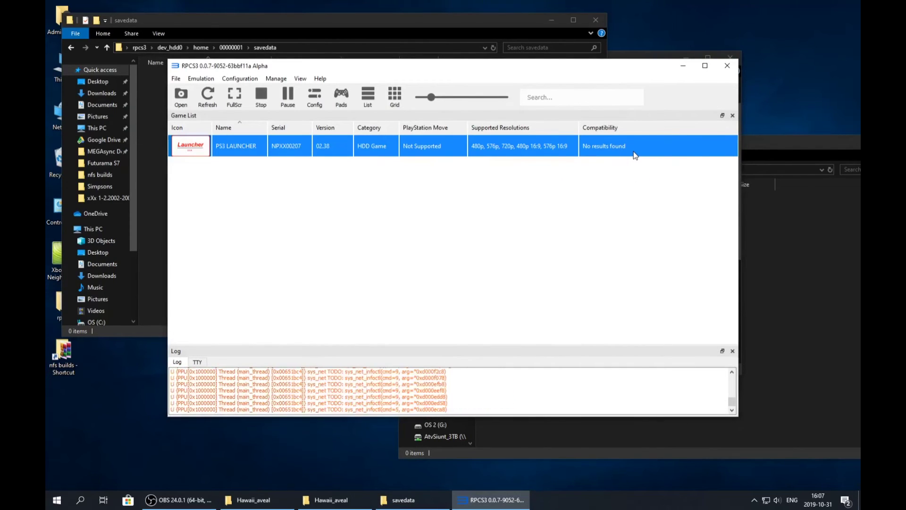
- Run HAWAII_PS3_INTERNAL_UNITY_NoUserMusic.SELF under Hawaii_aveal from the launcher list
key("Down")
key("Down")
key("Down")
key("Down")
key("Down")
key("Down")
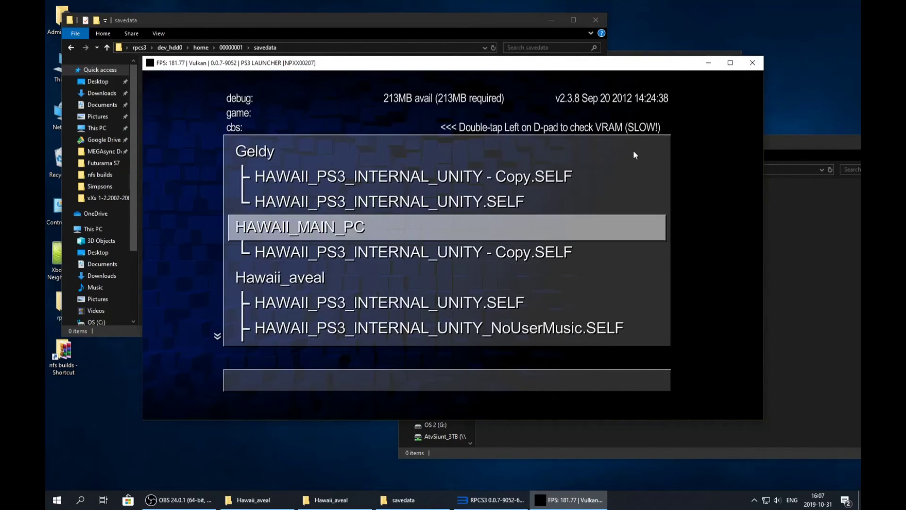
key("Down")
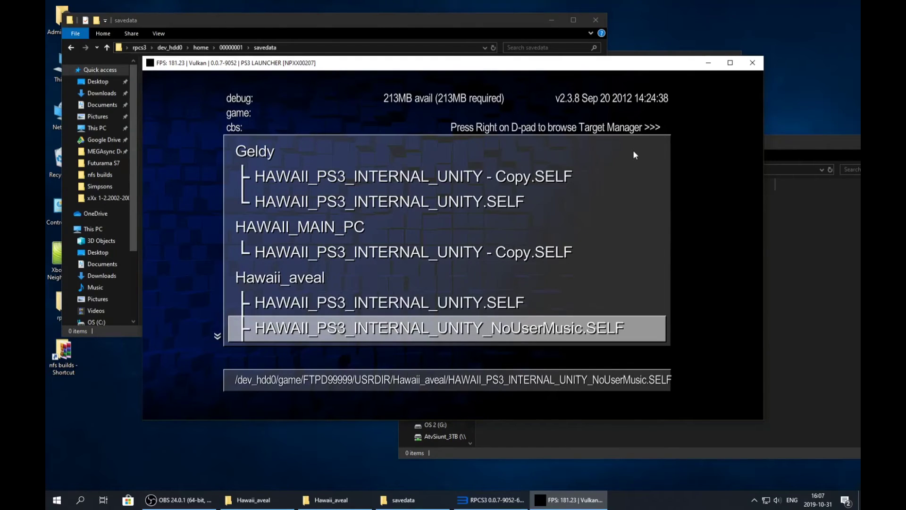
key("Return")
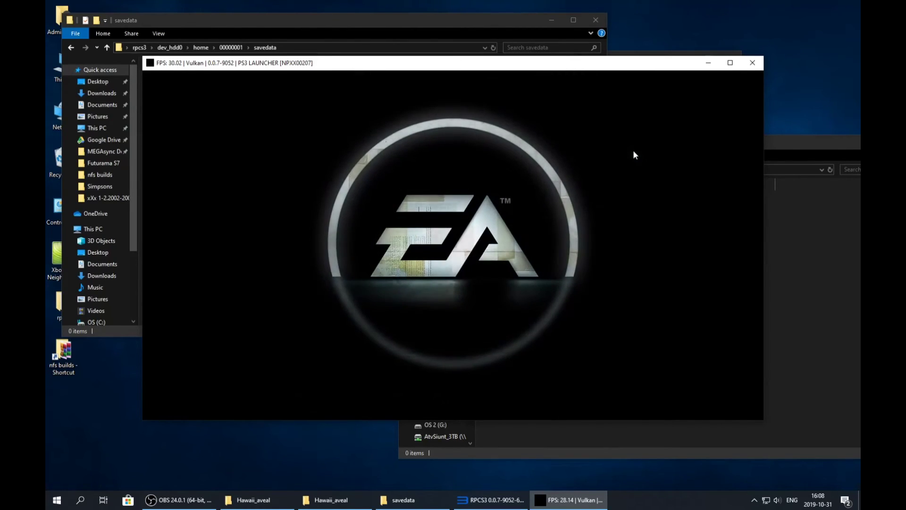
- Continue past the game's intro to the Most Wanted main menu and close the game window
key("Return")
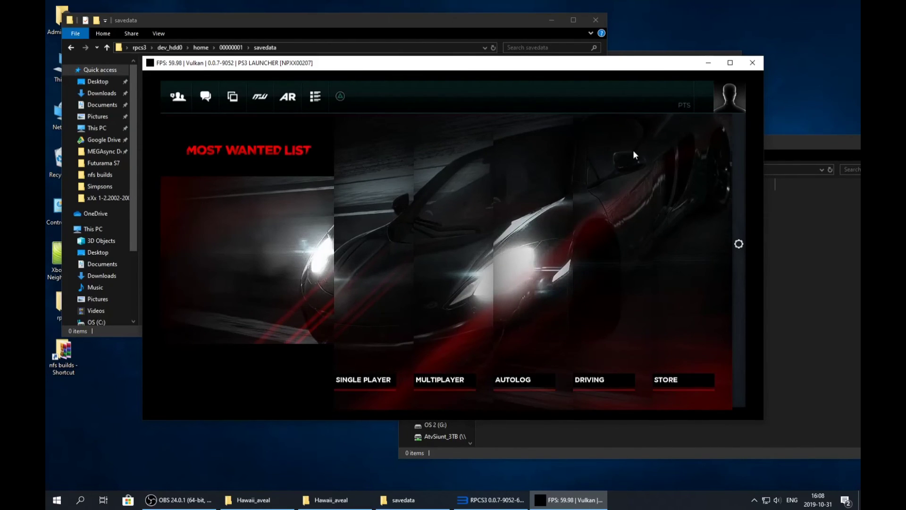
key("alt+Tab")
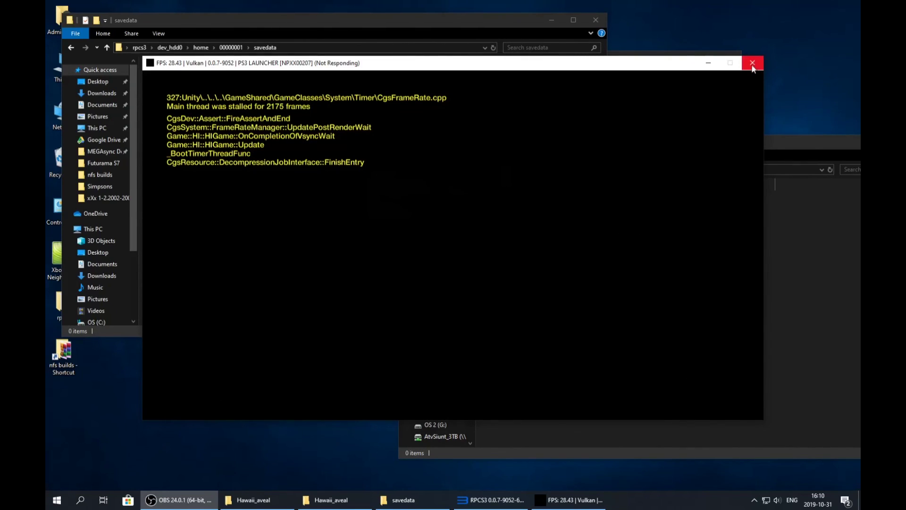
left_click(753, 64)
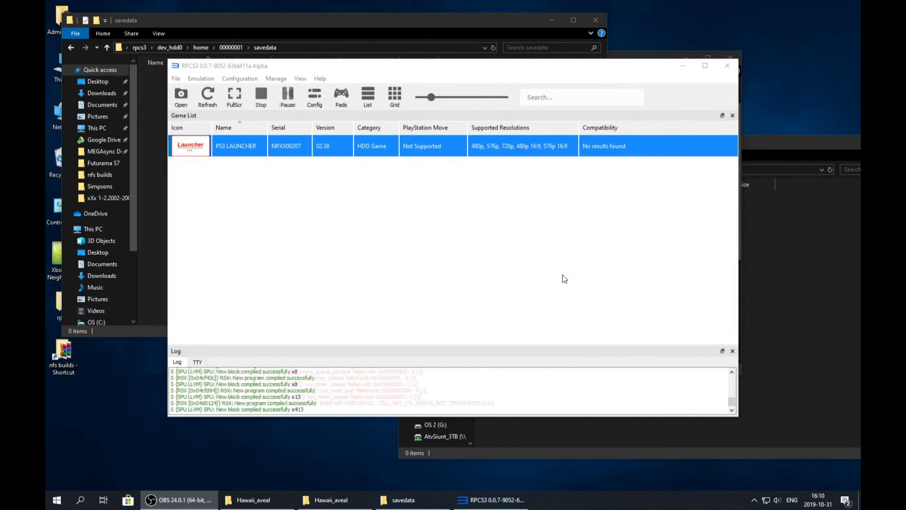